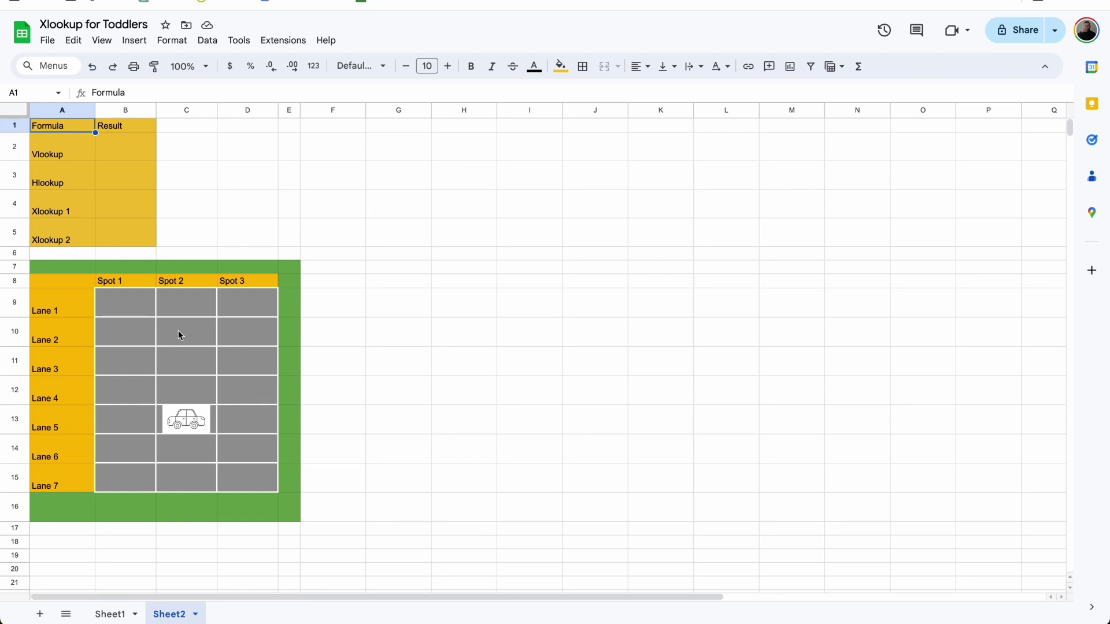
Enter a VLOOKUP in cell B2 that searches for "Lane 5" in A8:D15 and returns column index 3.
left_click(137, 151)
type("=")
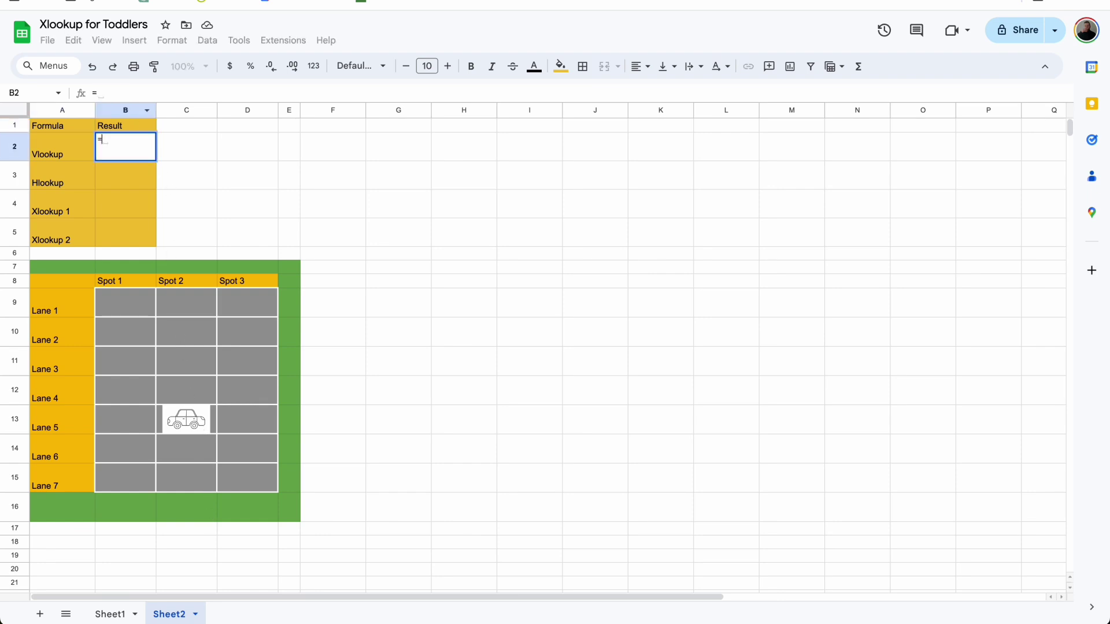
type("vlook")
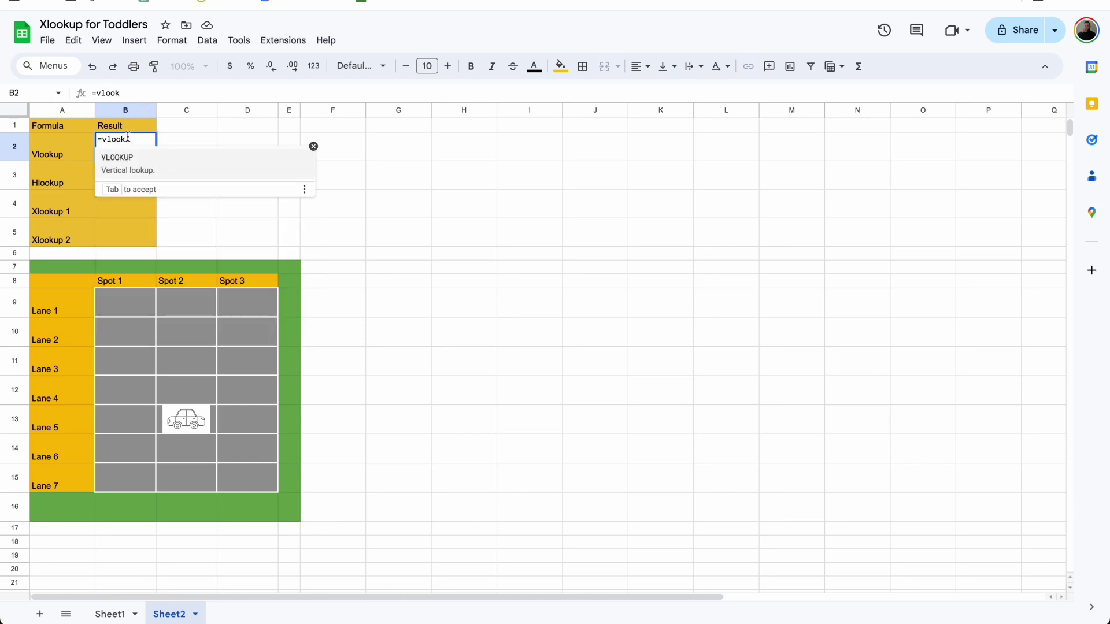
key("Tab")
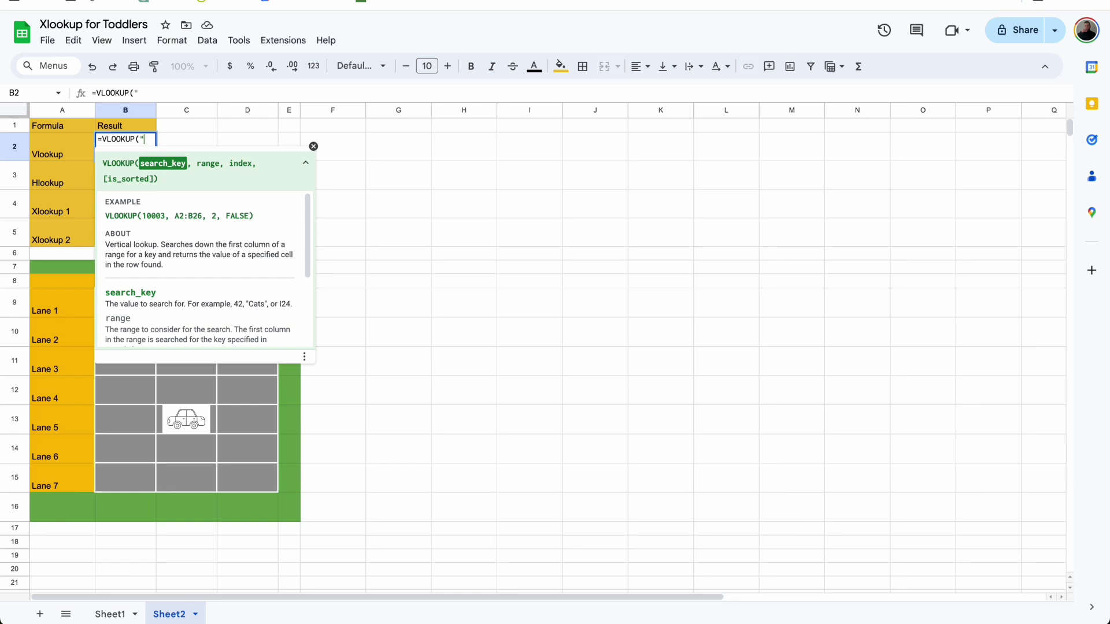
type("\"Lane 5\",")
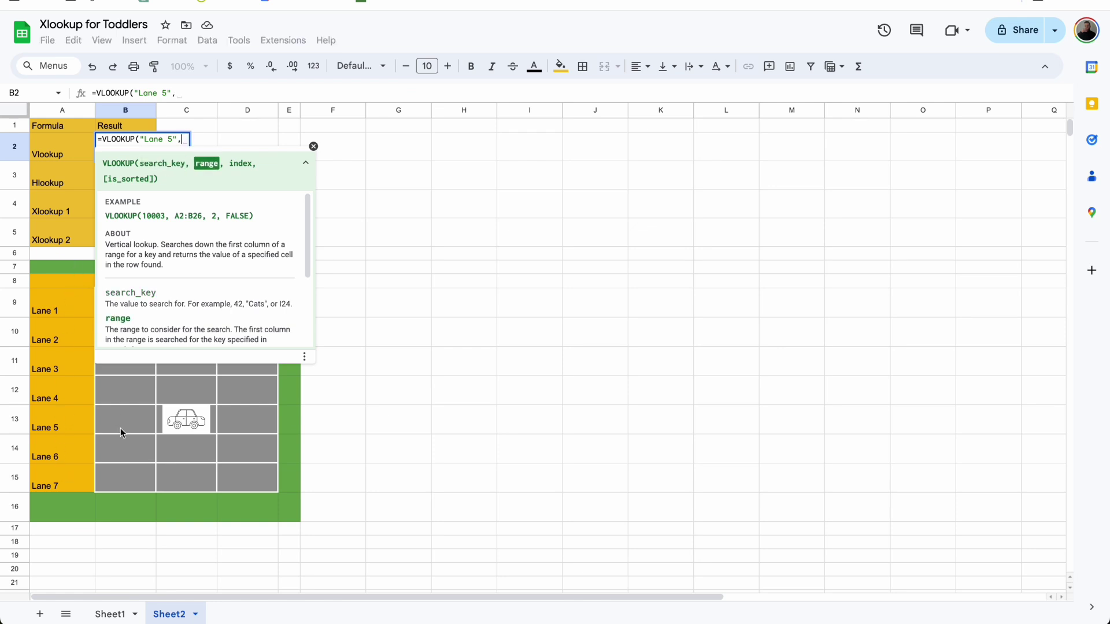
left_click_drag(62, 282, 258, 475)
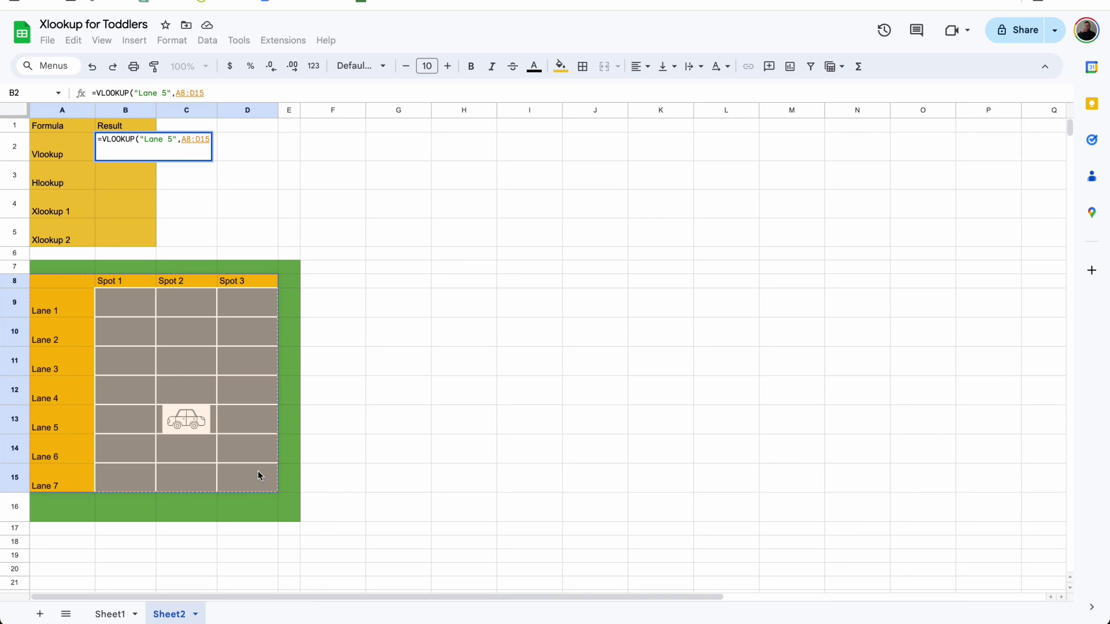
type(",")
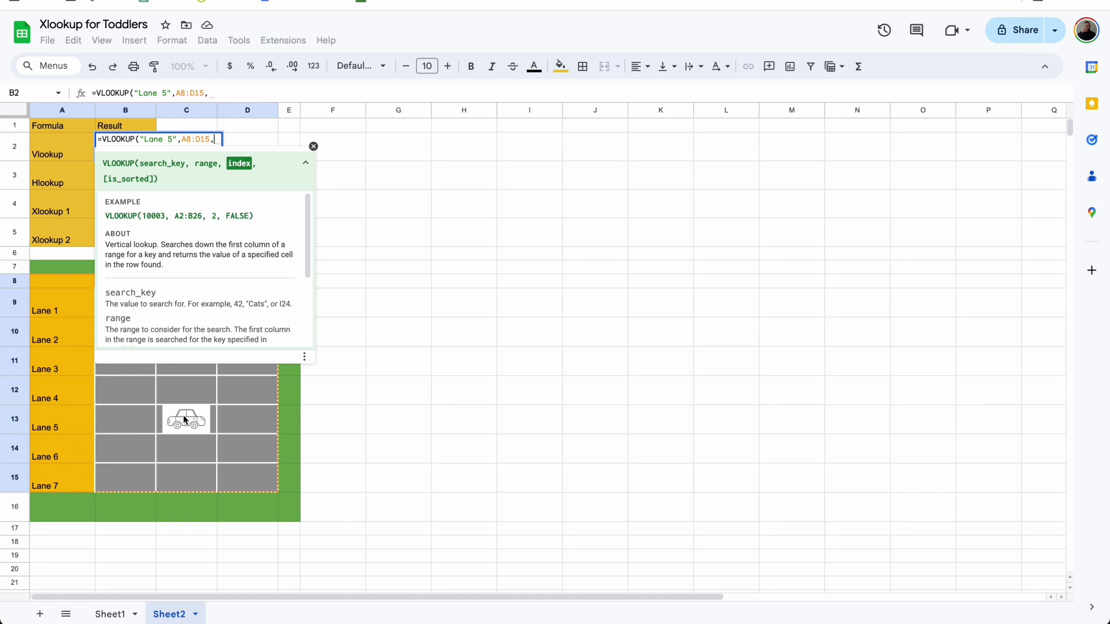
type("3")
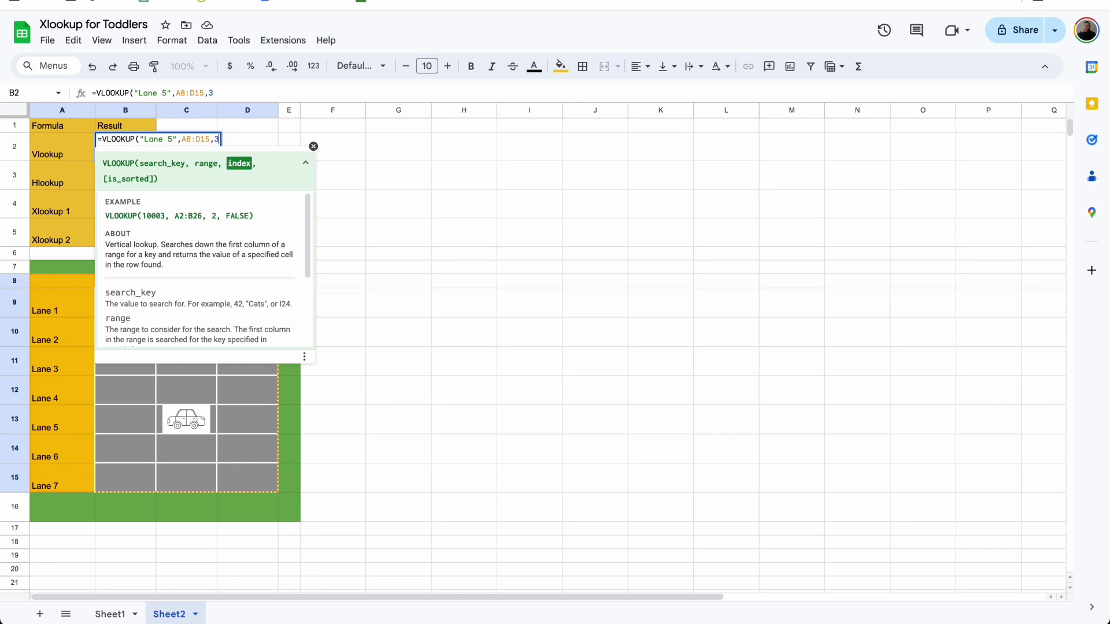
key("Return")
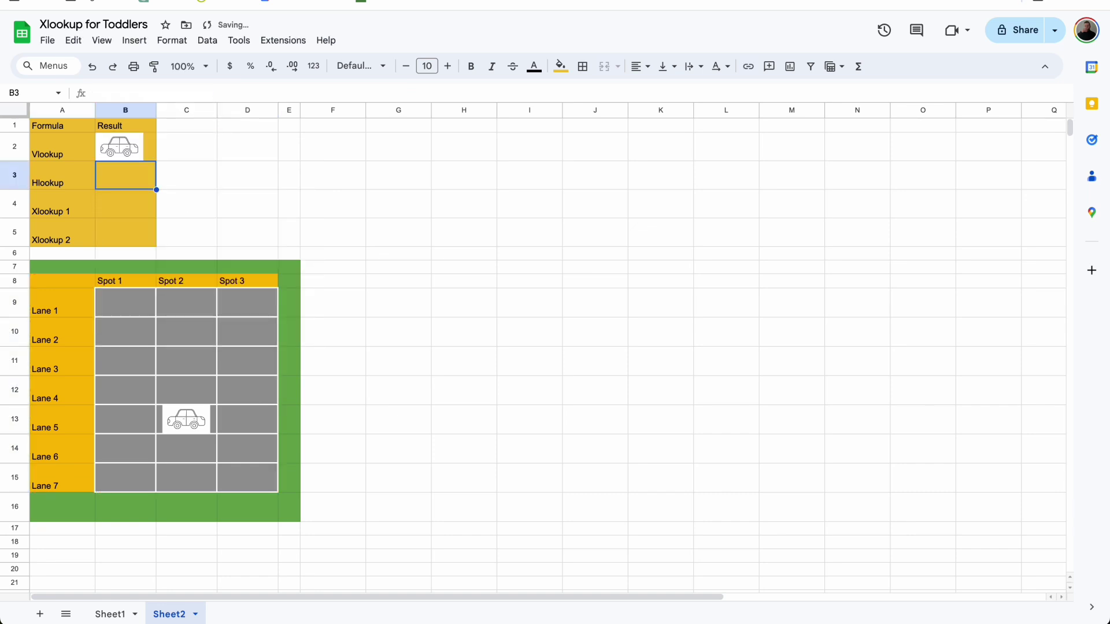
Try column index 2 in the VLOOKUP formula in B2 and restore it to 3.
left_click(152, 147)
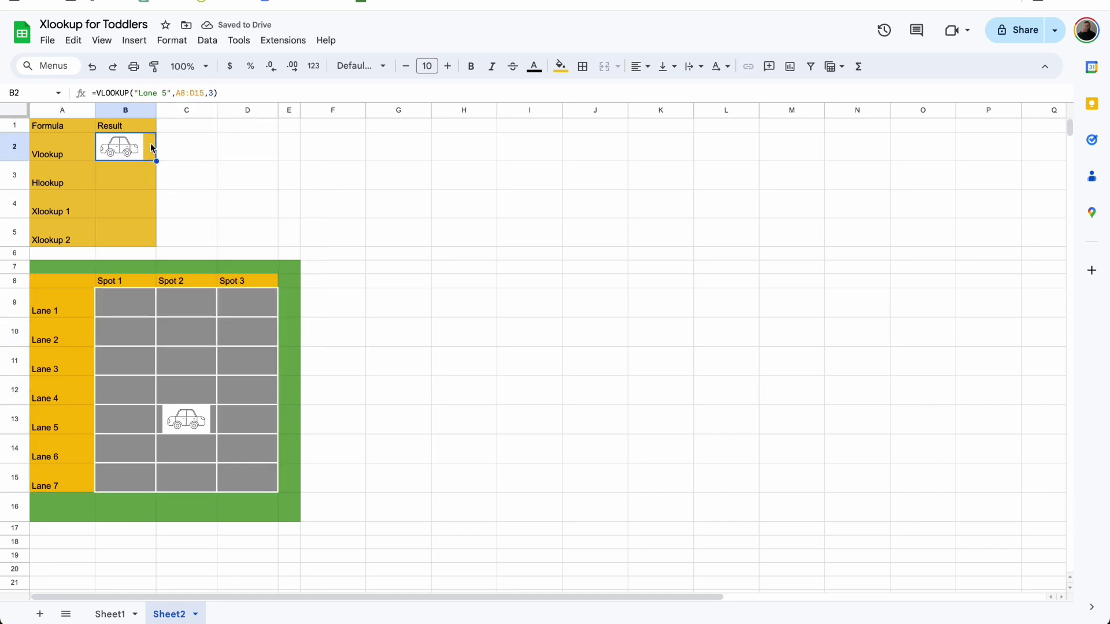
left_click(211, 92)
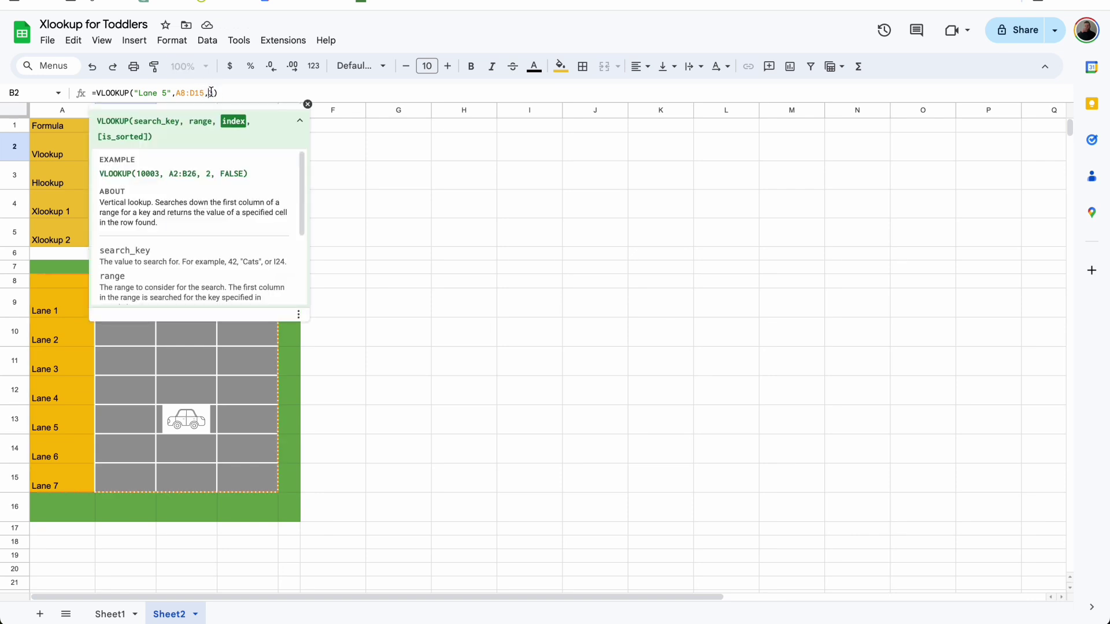
key("BackSpace")
type("2")
key("shift+Return")
left_click(119, 152)
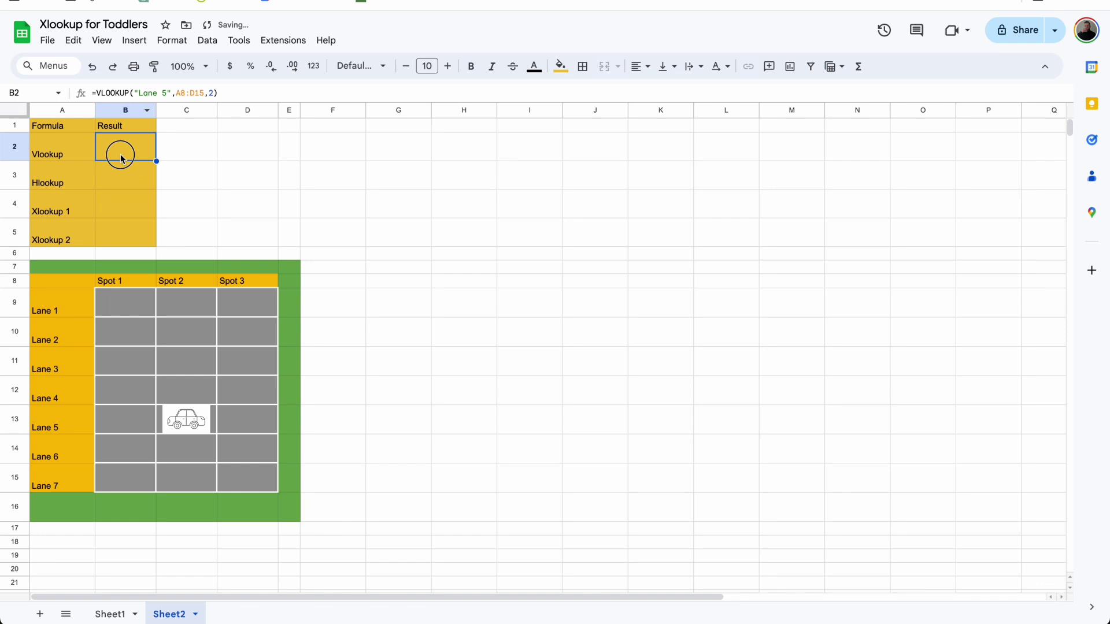
left_click(212, 93)
key("Return")
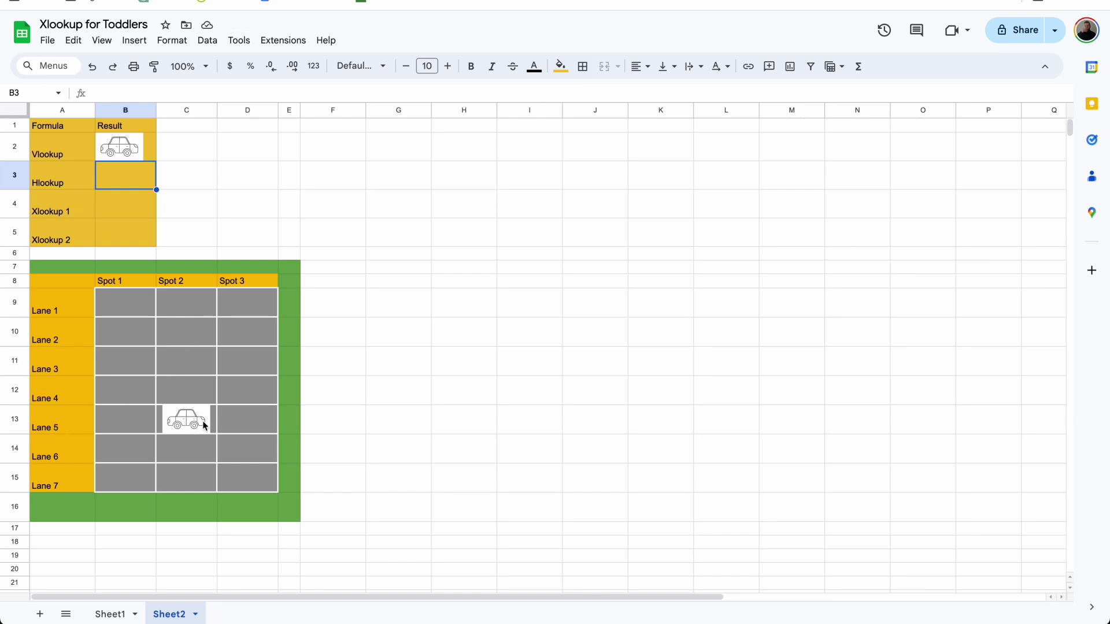
Enter an HLOOKUP in cell B3 for "Spot 2" in A8:D15 with row index 6, and reject the suggested autofill.
type("=")
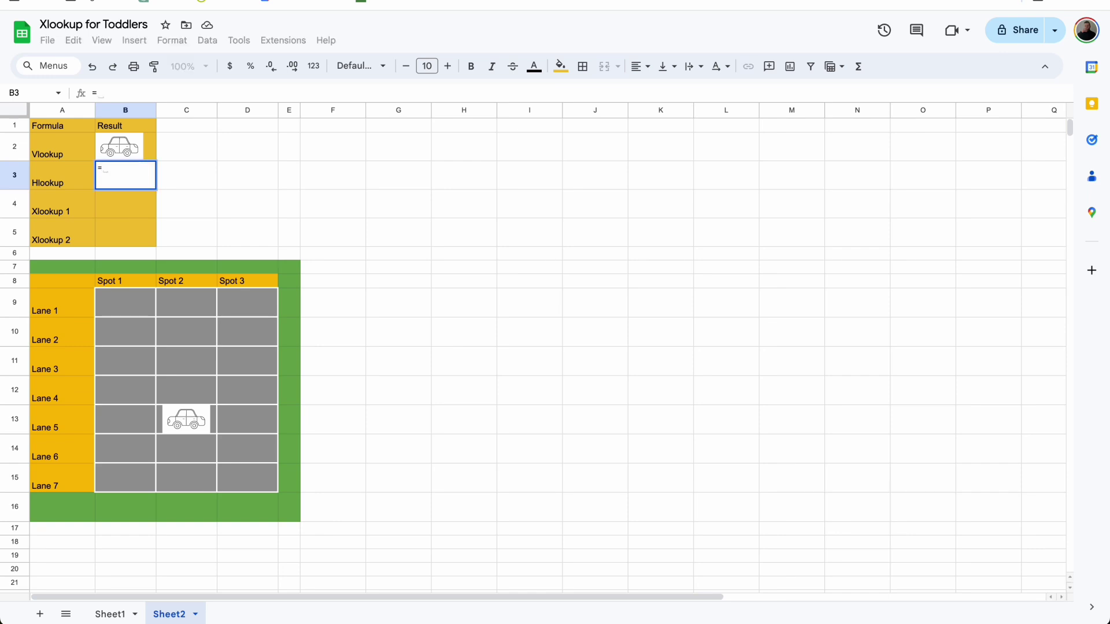
type("hlo")
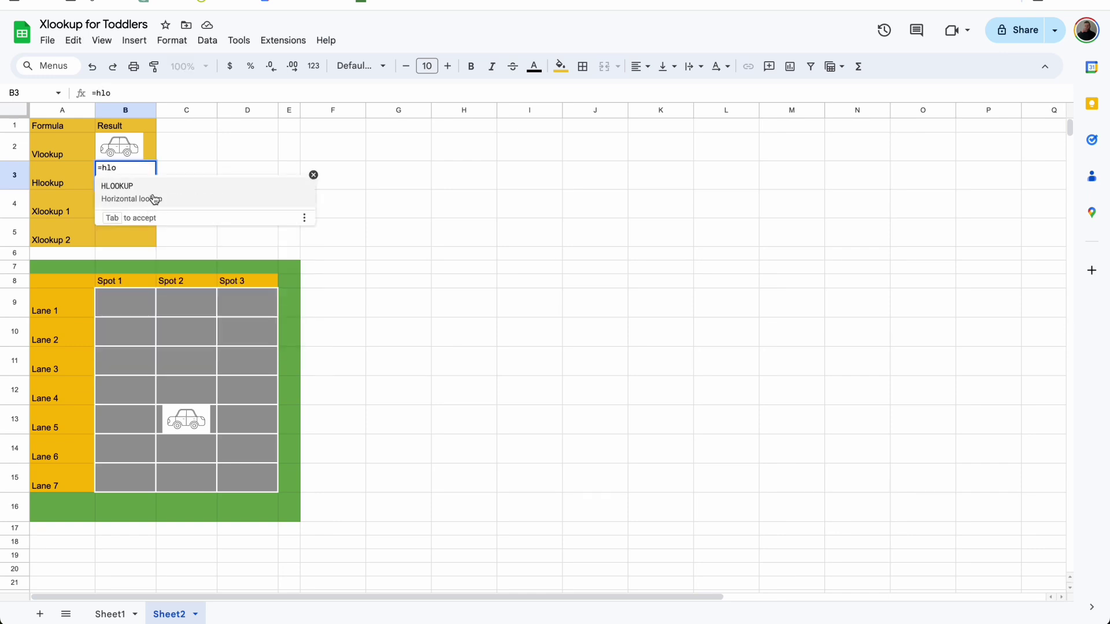
left_click(154, 199)
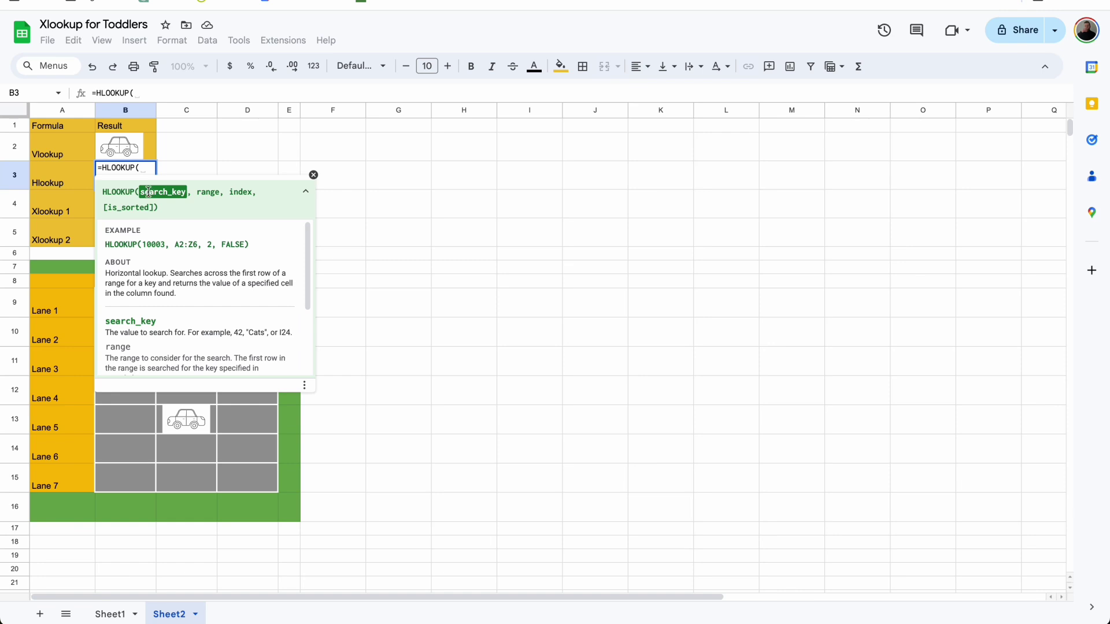
type("\"Spot 2")
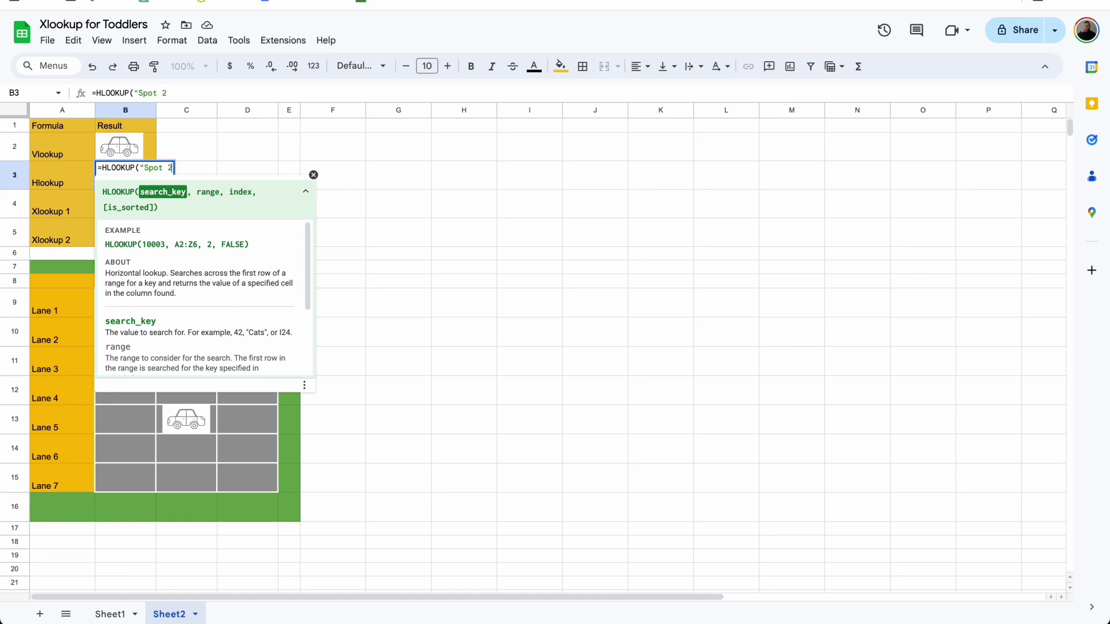
type("\",")
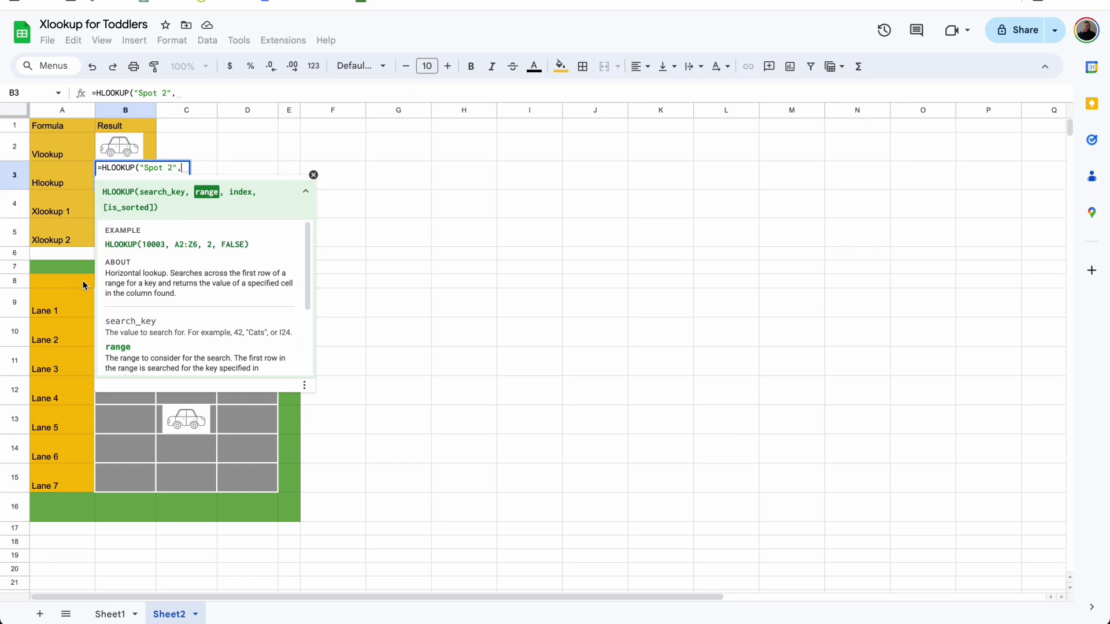
left_click_drag(85, 278, 245, 483)
type(",")
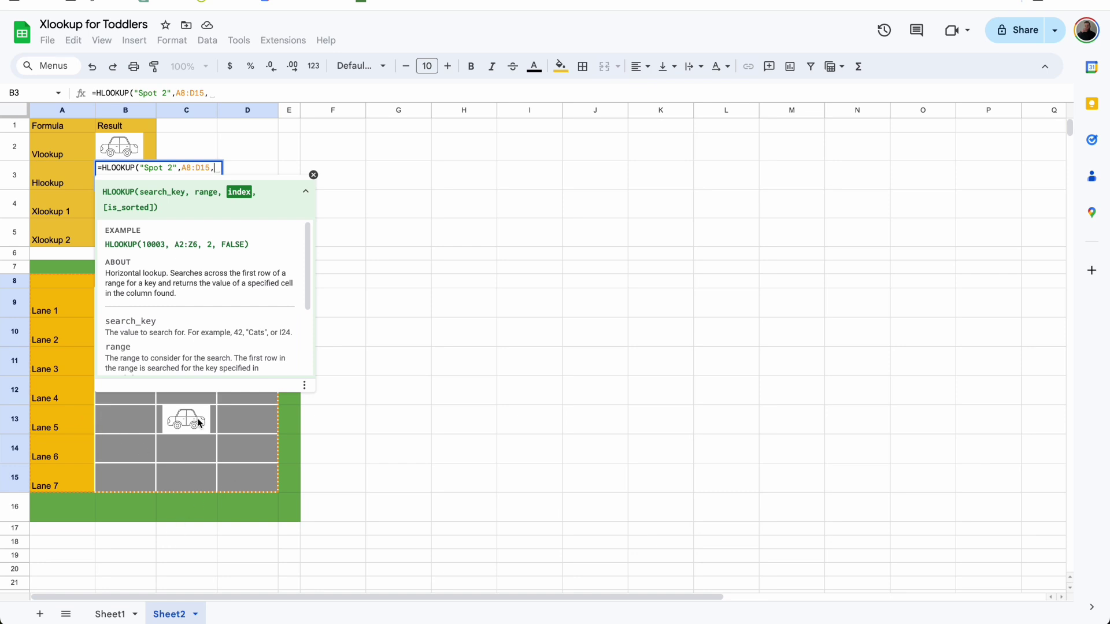
left_click(306, 194)
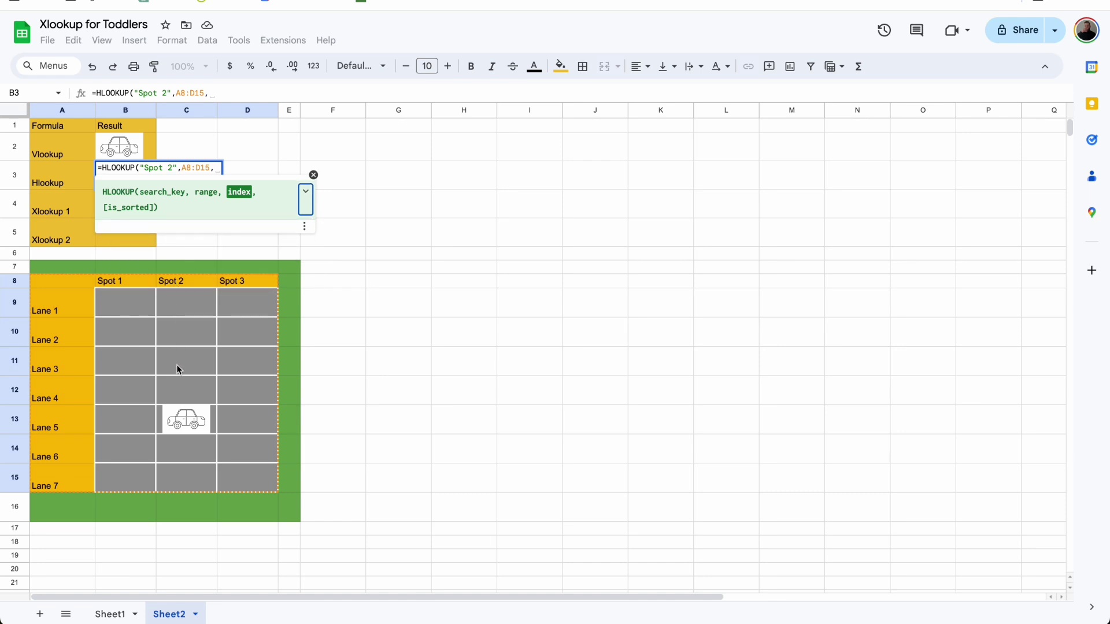
key("BackSpace")
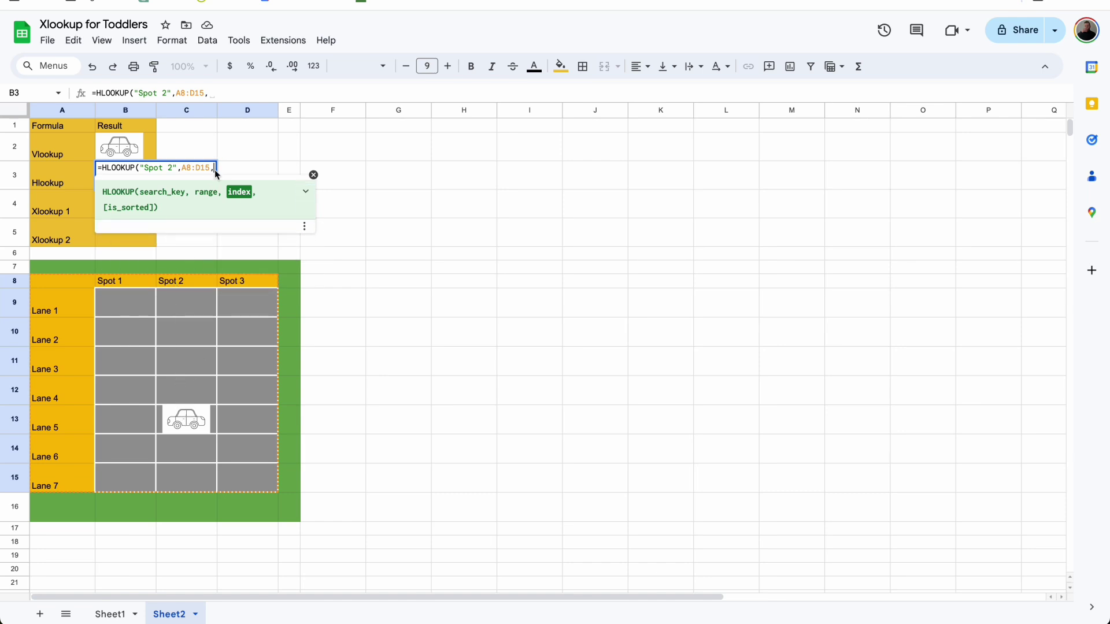
type("6)")
key("Return")
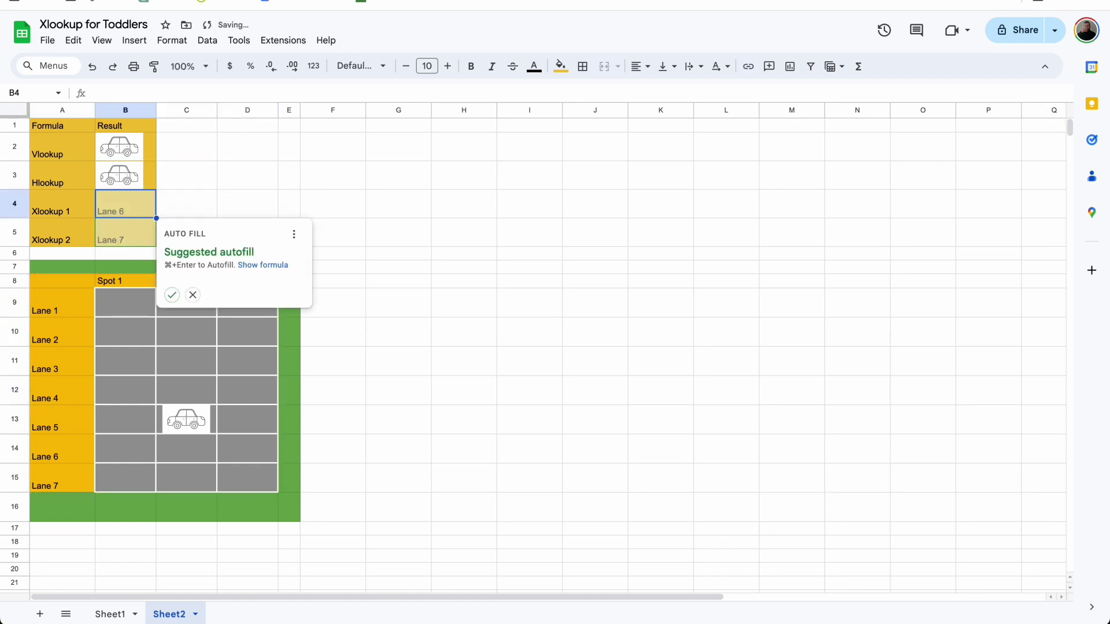
left_click(193, 295)
left_click(155, 184)
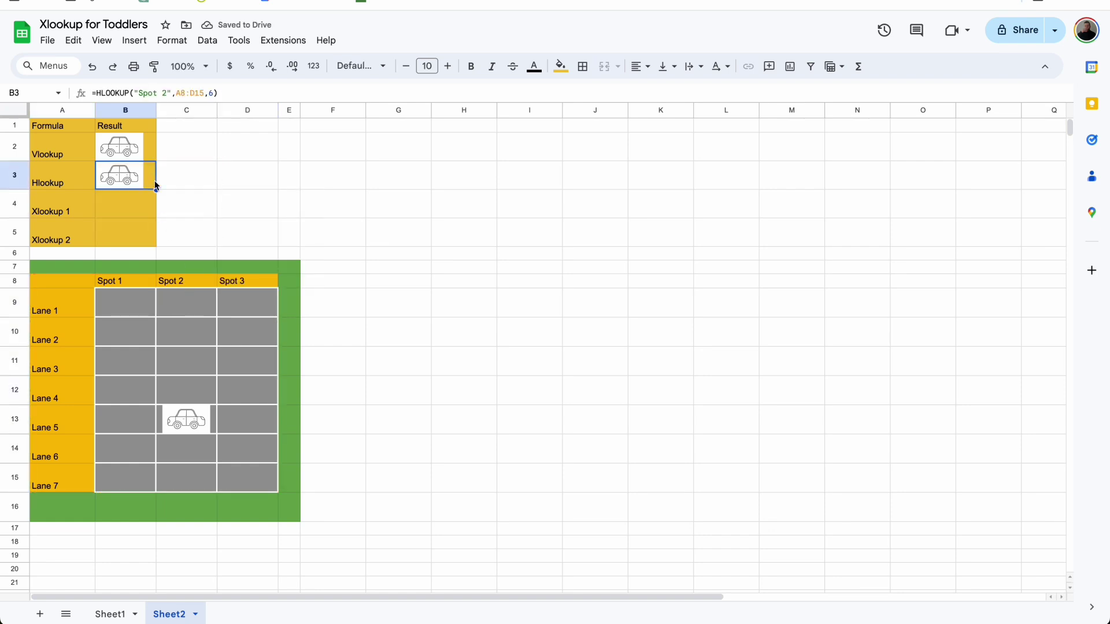
Enter an XLOOKUP in cell B4 for "Lane 5" with lookup range A8:A15 and result range C8:C15.
left_click(146, 206)
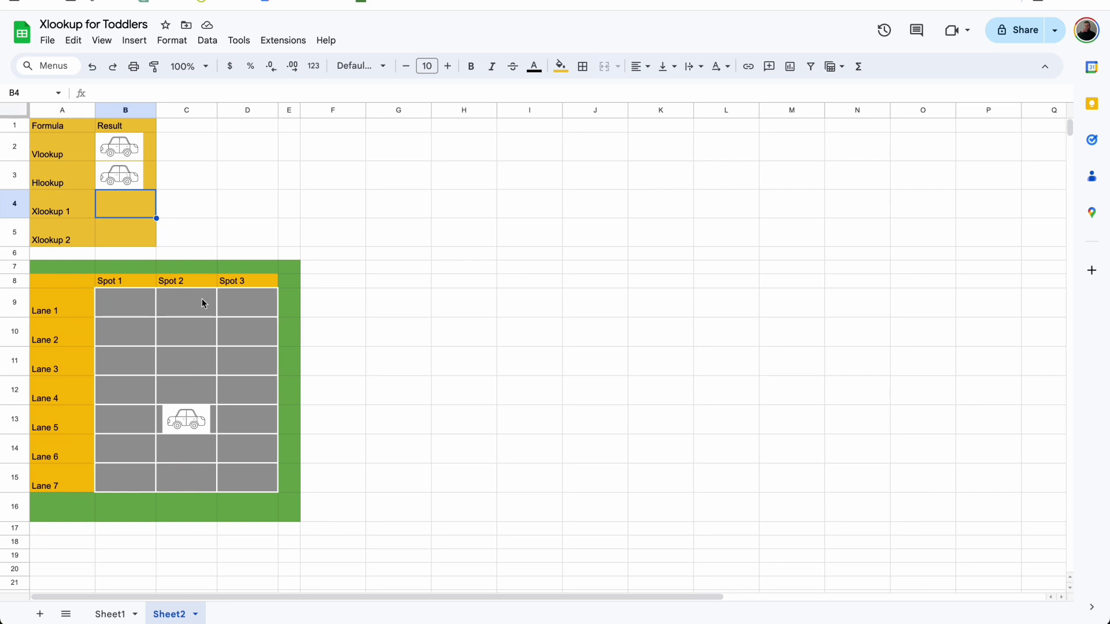
type("=xlook")
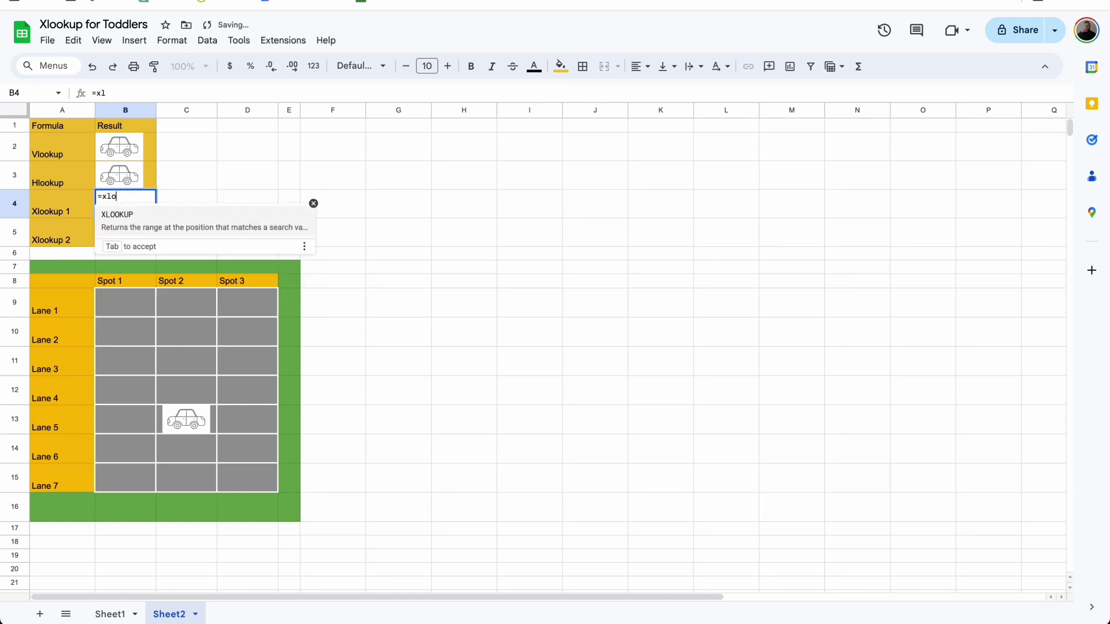
left_click(147, 232)
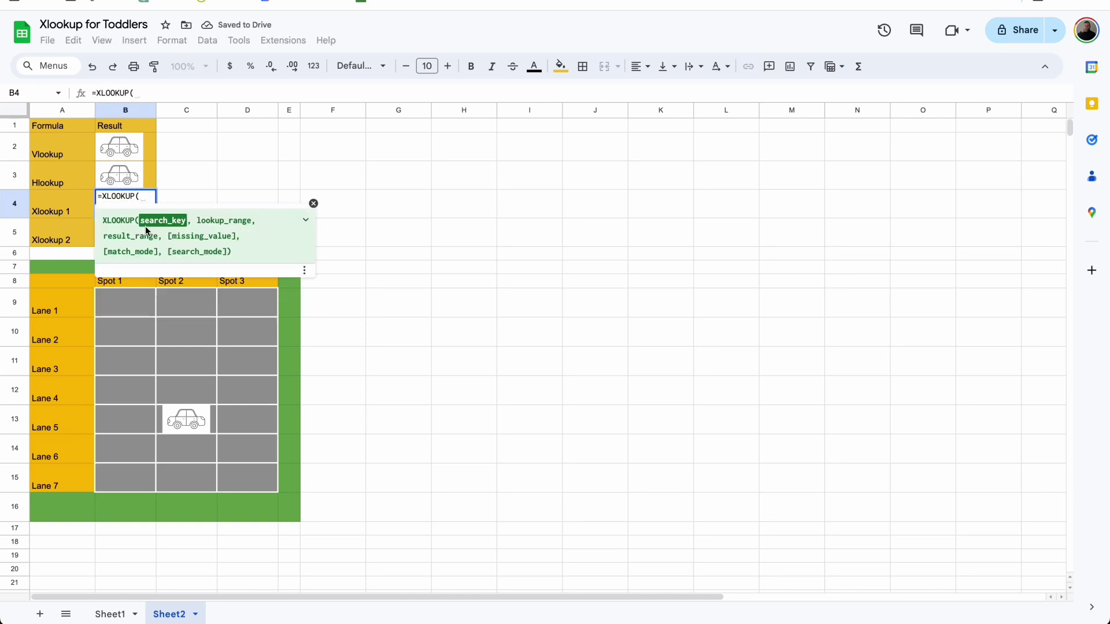
type("\"Lane 5")
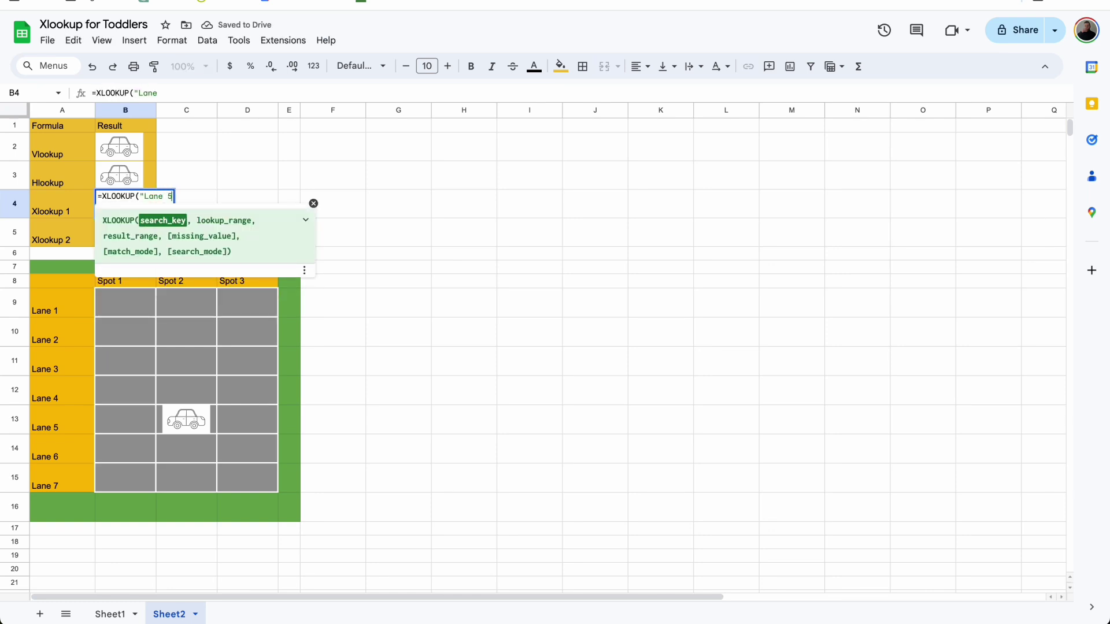
type("\",")
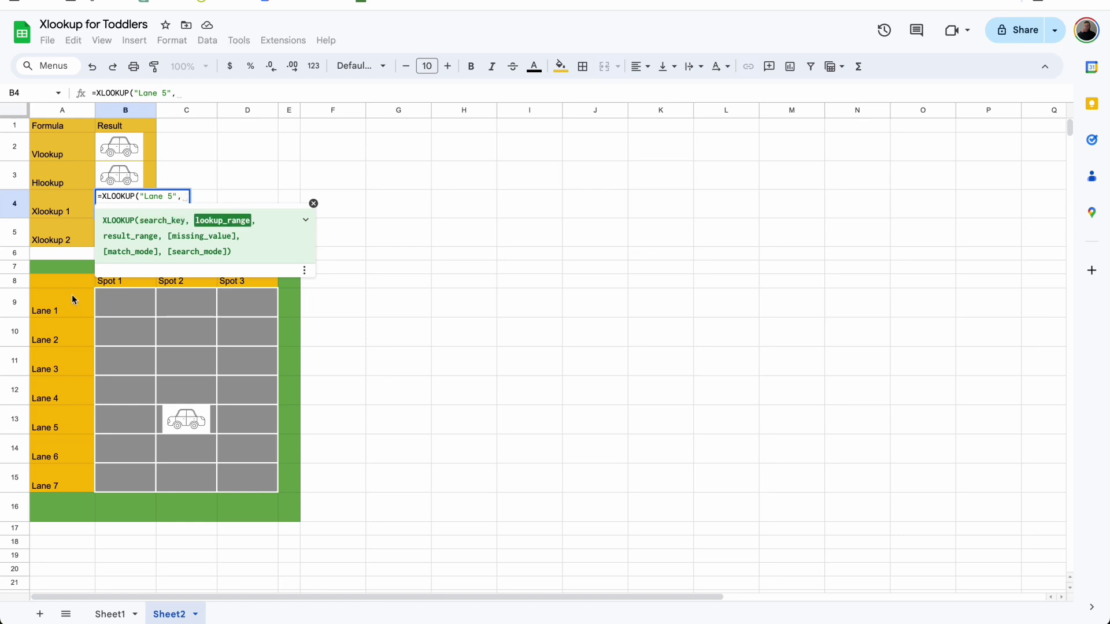
left_click_drag(70, 282, 64, 489)
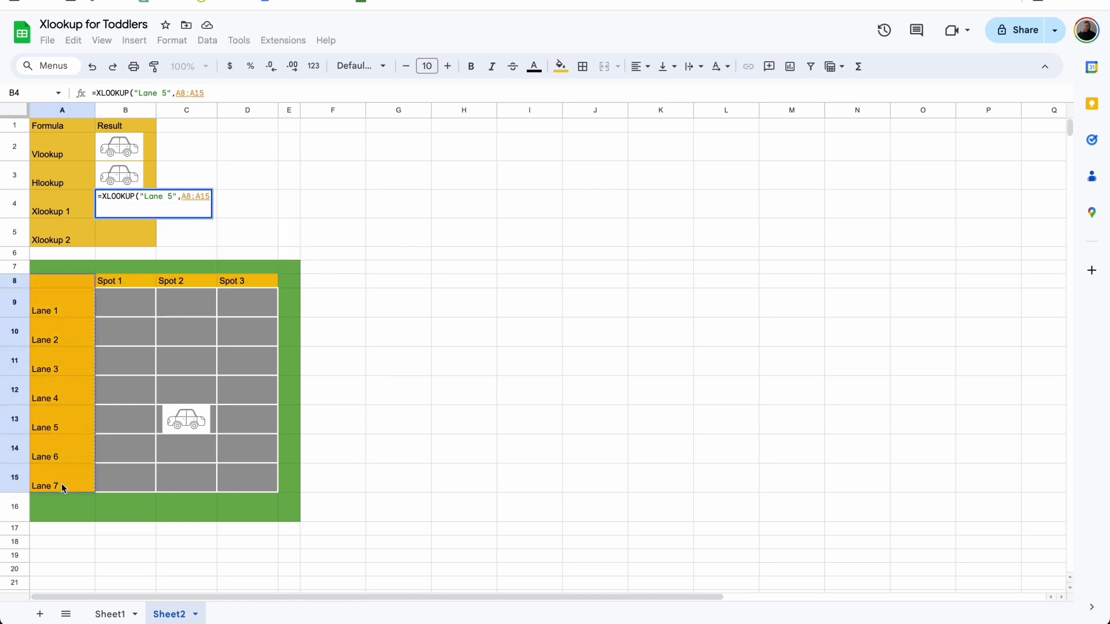
type(",")
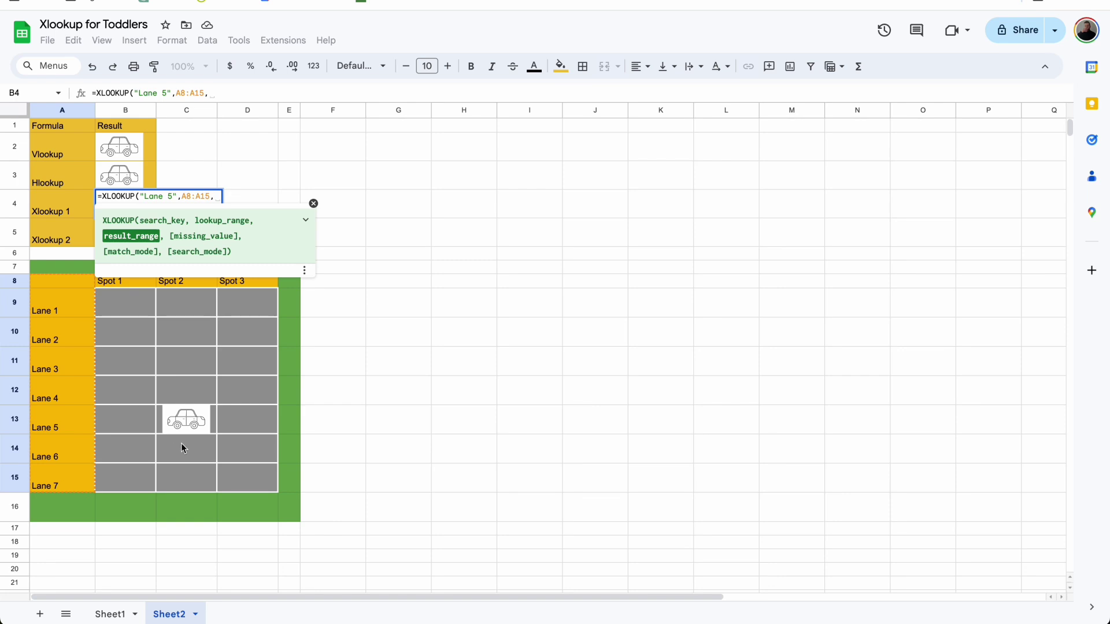
left_click_drag(191, 283, 186, 483)
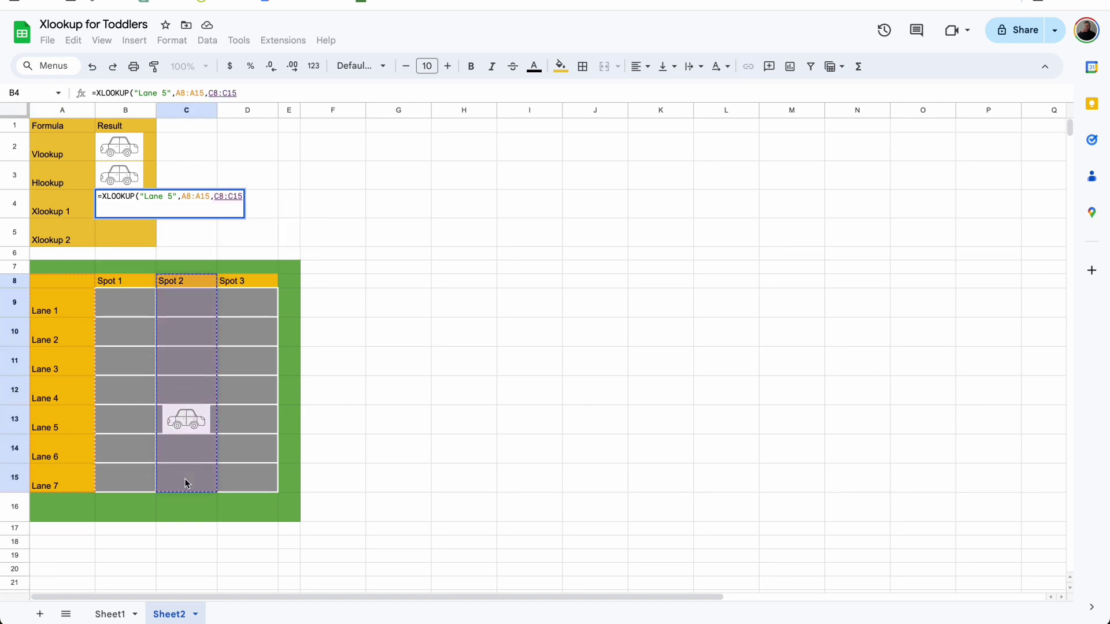
key("Return")
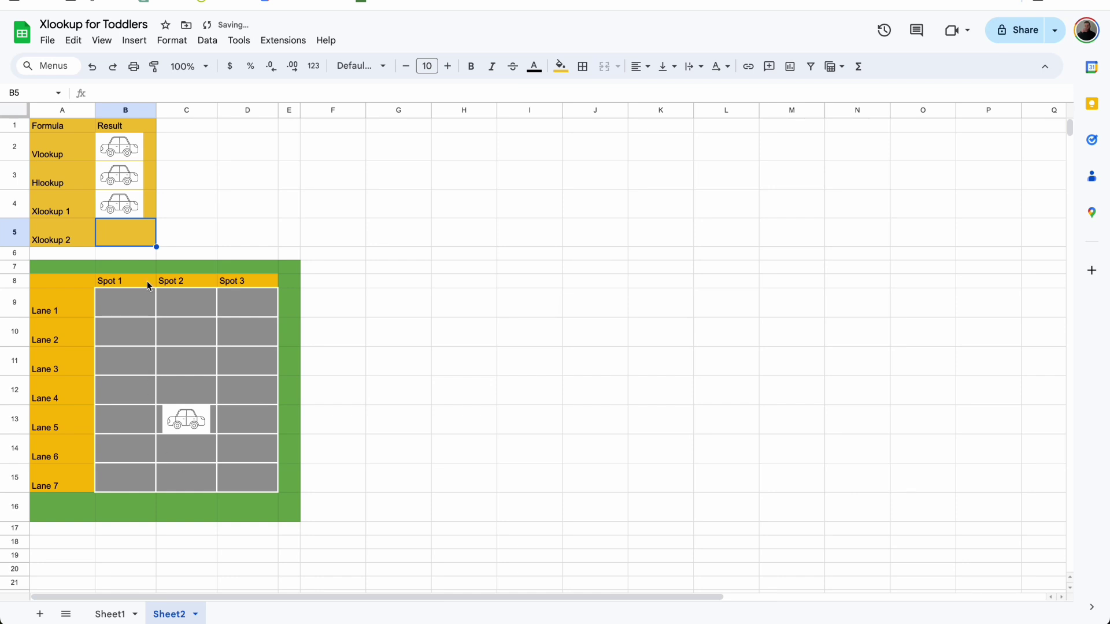
Enter an XLOOKUP in cell B5 for "Spot 2" with lookup range A8:D8 and result range A13:D13.
type("=xlook")
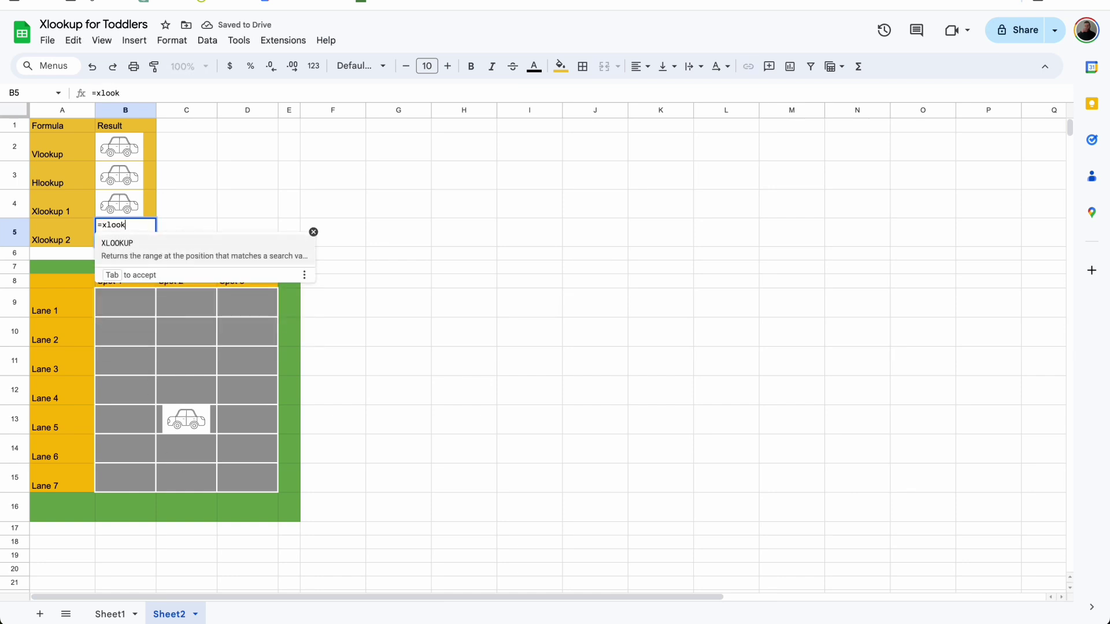
left_click(129, 247)
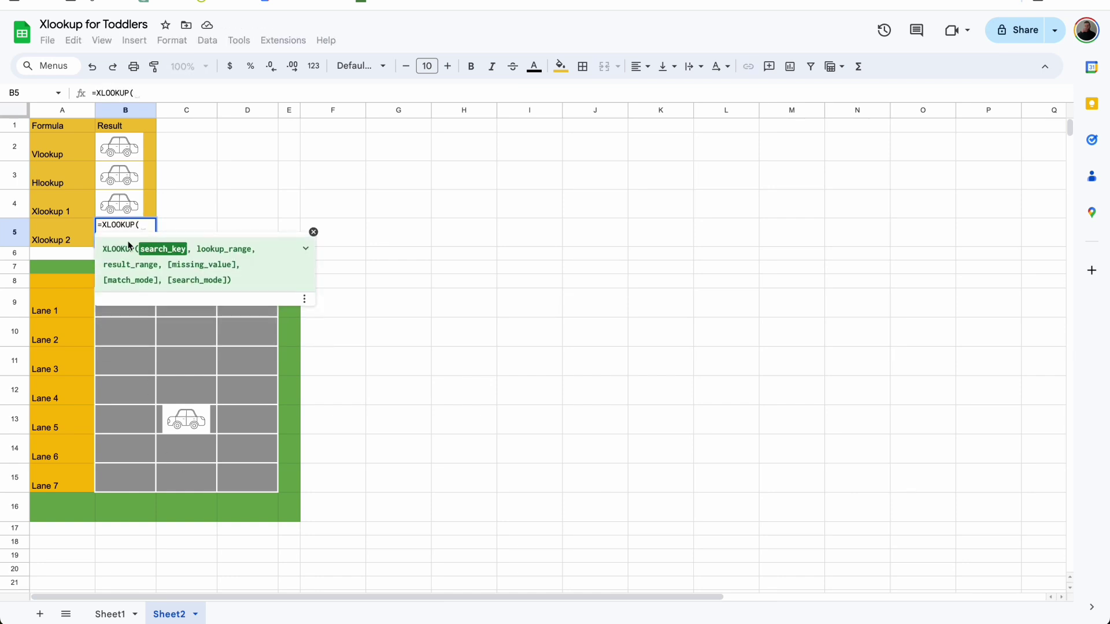
type("\"Spot 2")
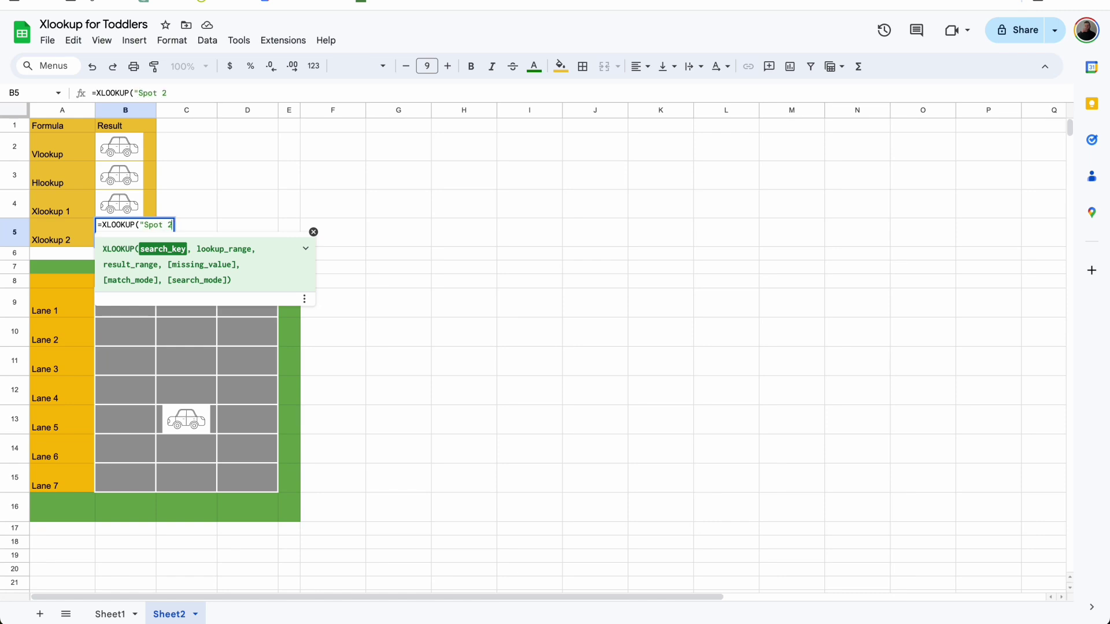
type("\",")
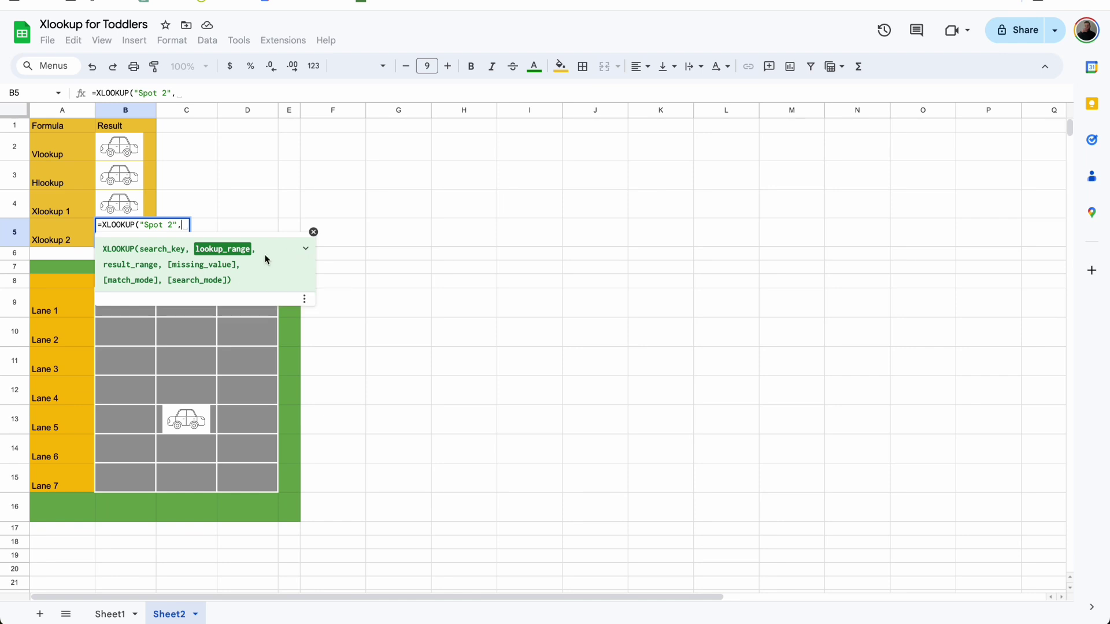
left_click_drag(73, 280, 261, 285)
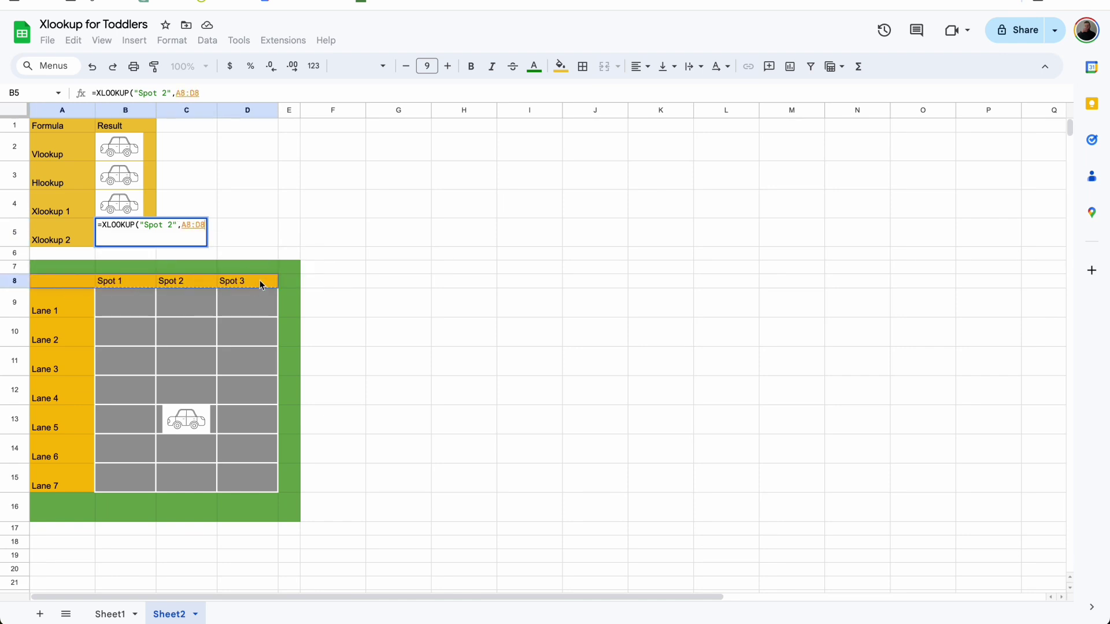
type(",")
left_click_drag(68, 417, 244, 420)
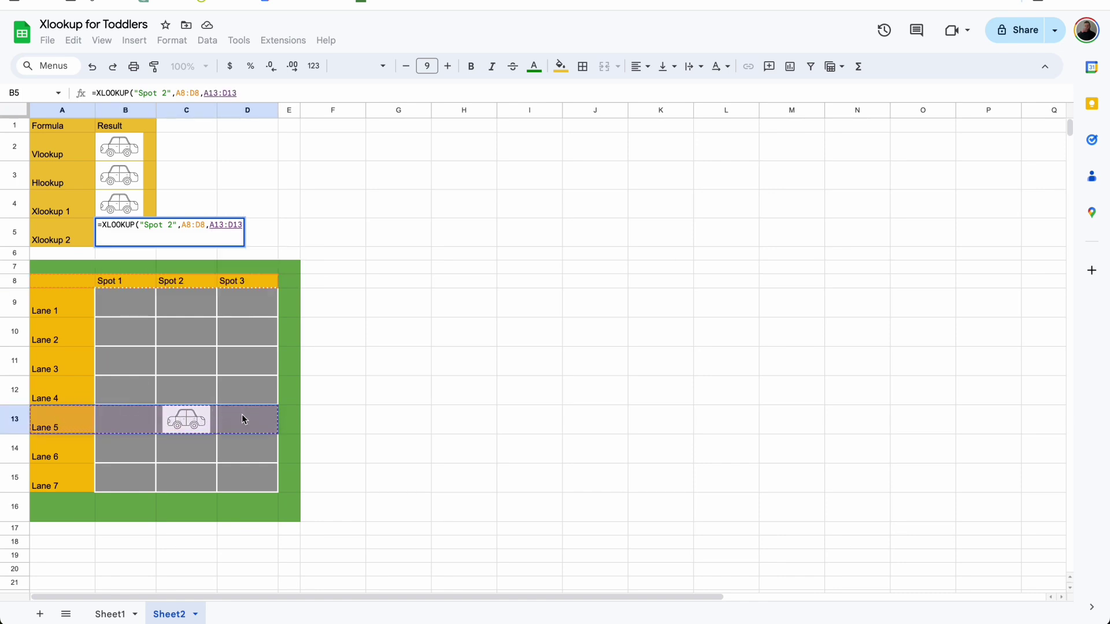
key("Return")
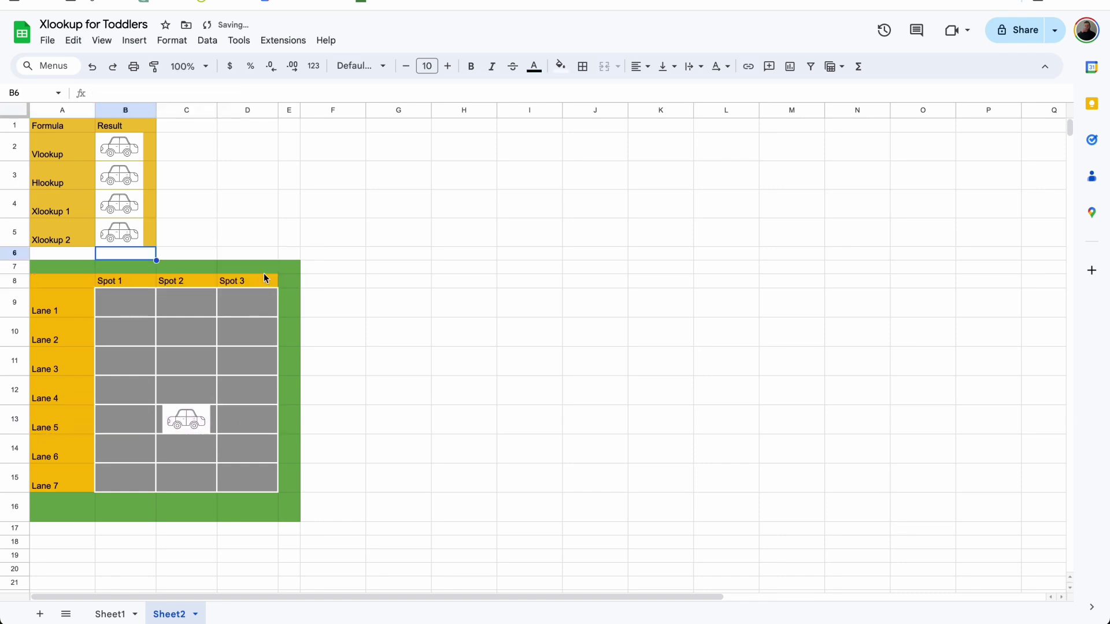
Enter the search value "Lane 5" in cell C2, beside the VLOOKUP result.
left_click(178, 232)
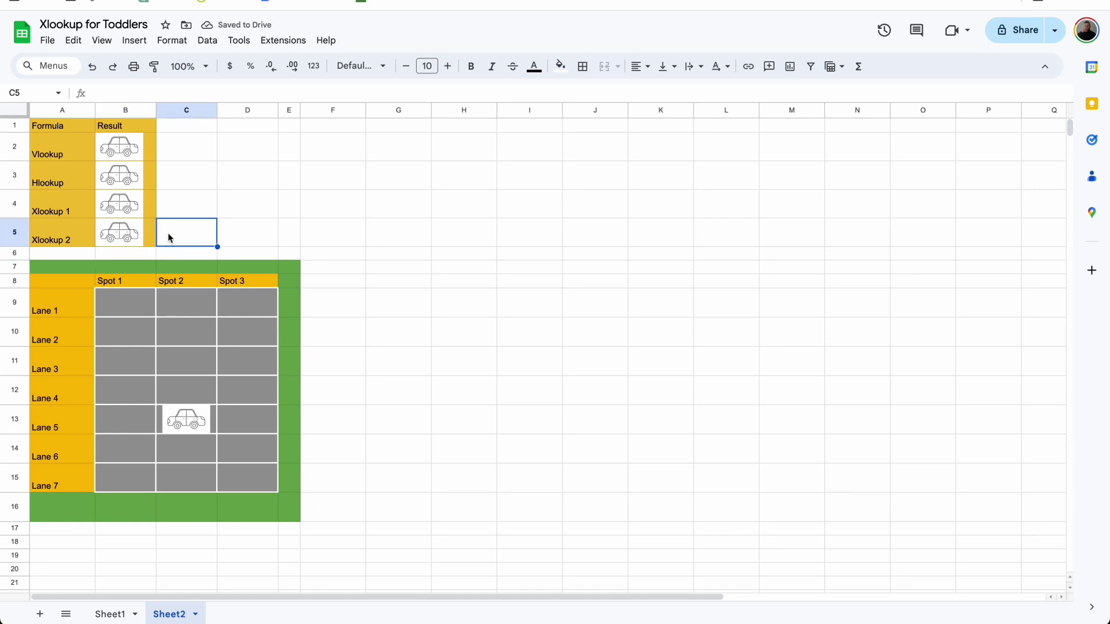
left_click(151, 151)
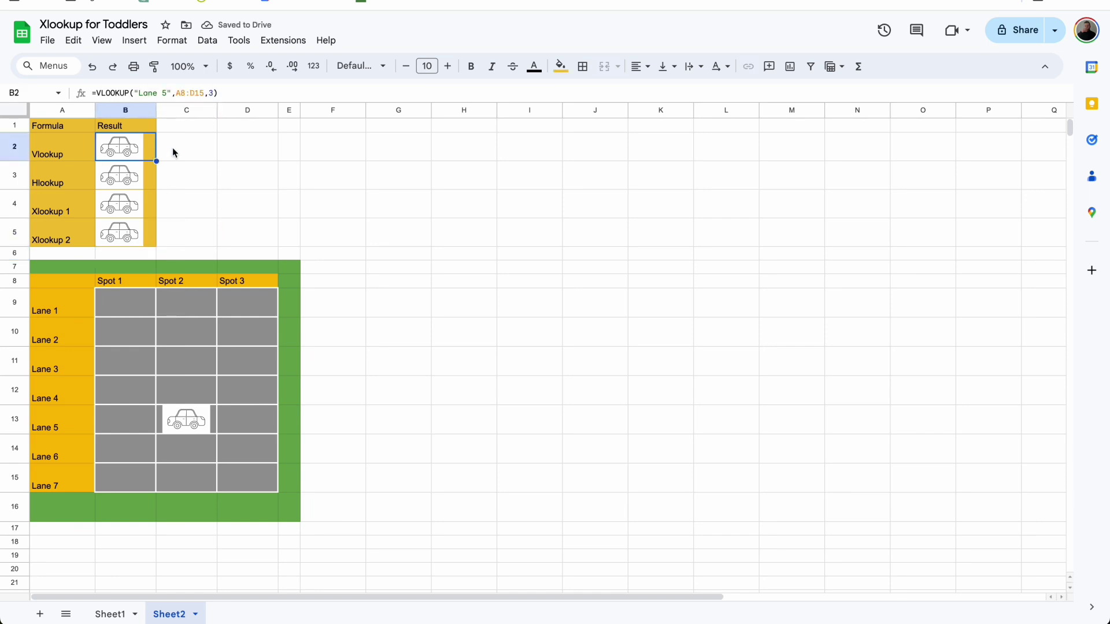
left_click(175, 152)
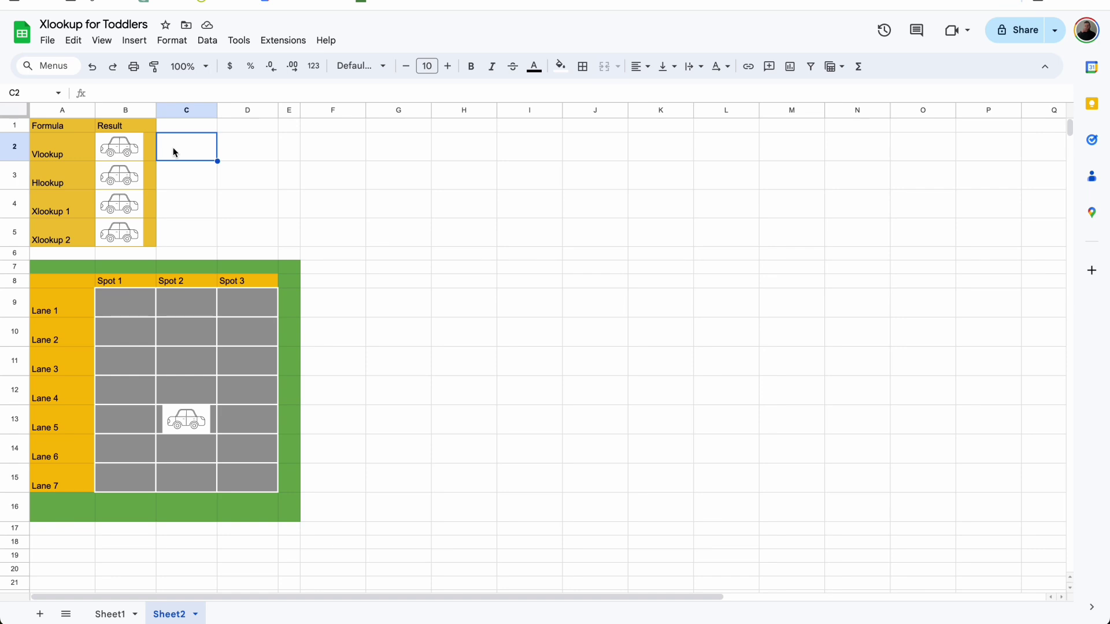
type("Lane 5")
key("Return")
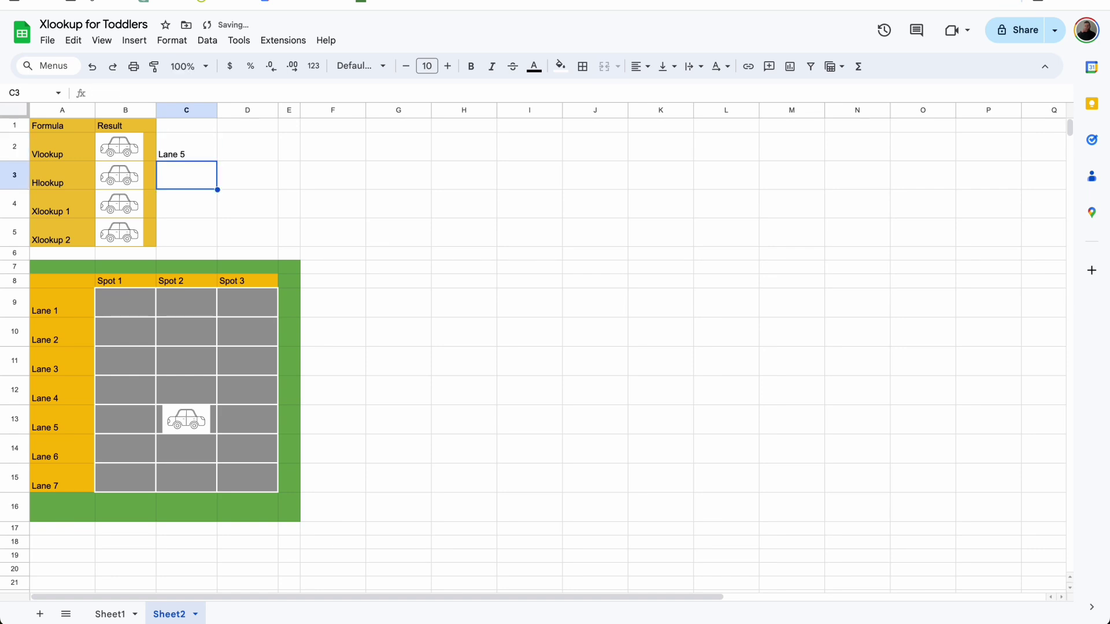
Replace the quoted "Lane 5" search key in the VLOOKUP in B2 with a reference to cell C2.
left_click(150, 147)
left_click_drag(171, 93, 135, 92)
key("BackSpace")
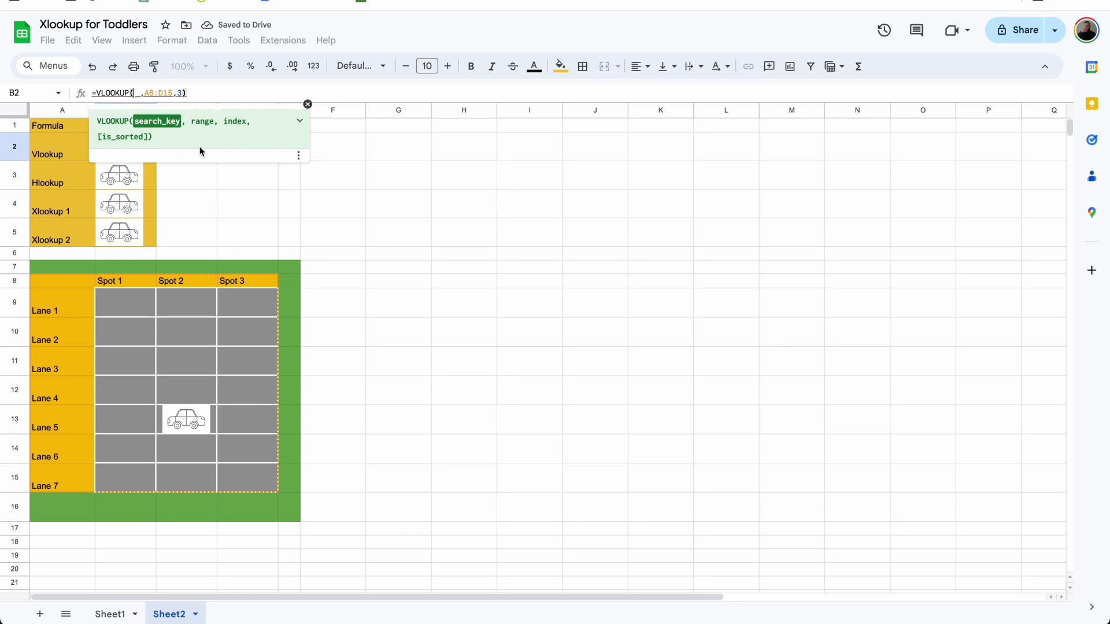
left_click(307, 104)
left_click(209, 136)
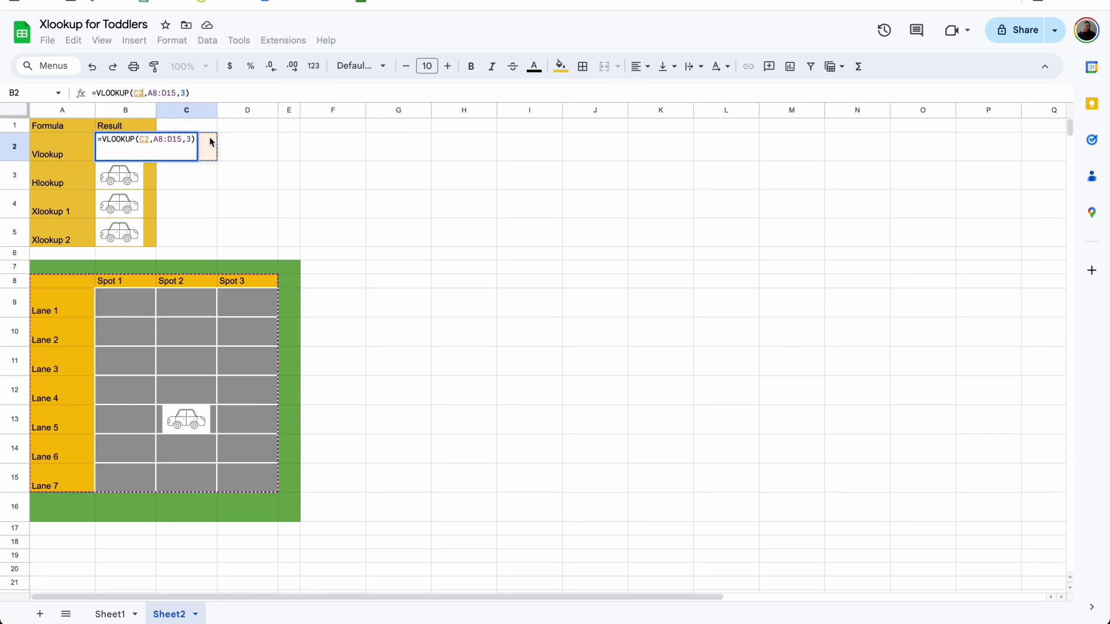
key("Return")
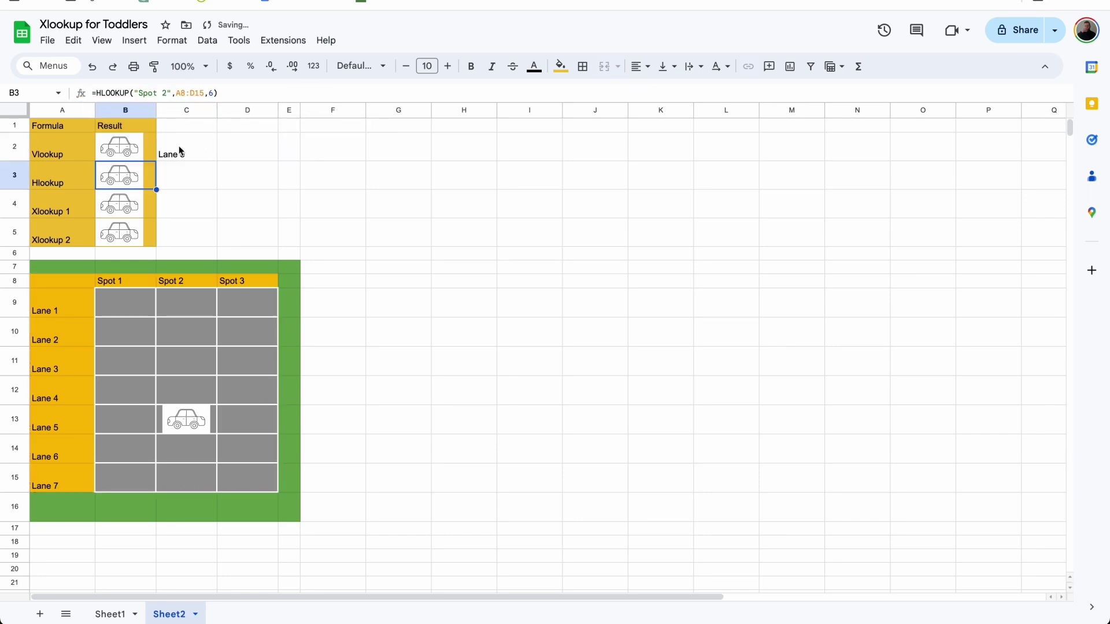
left_click(157, 152)
left_click(153, 152)
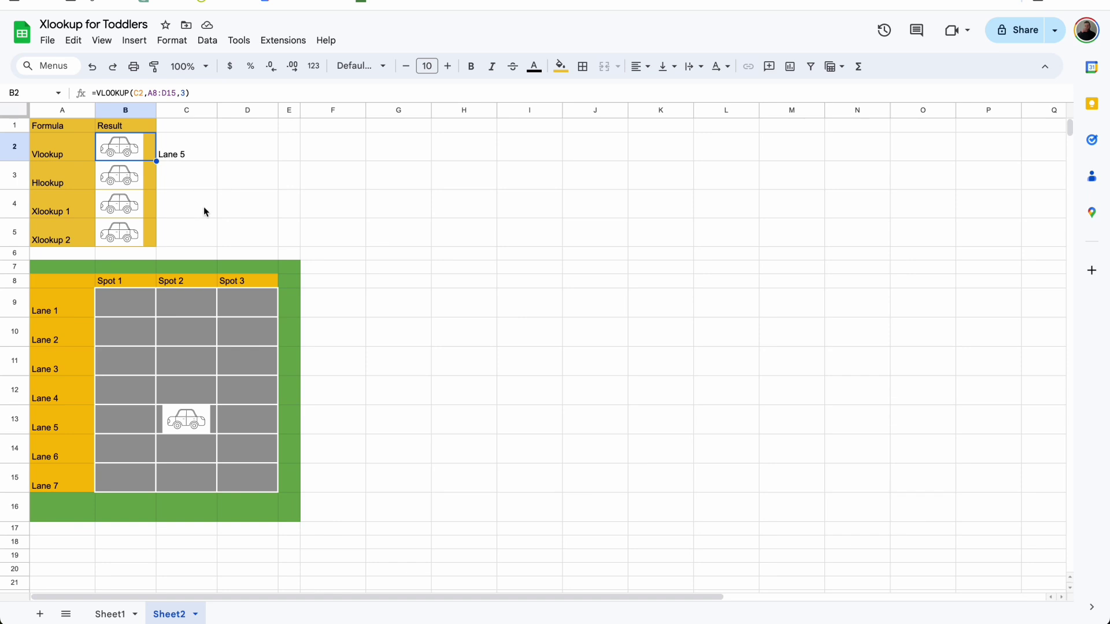
left_click(153, 205)
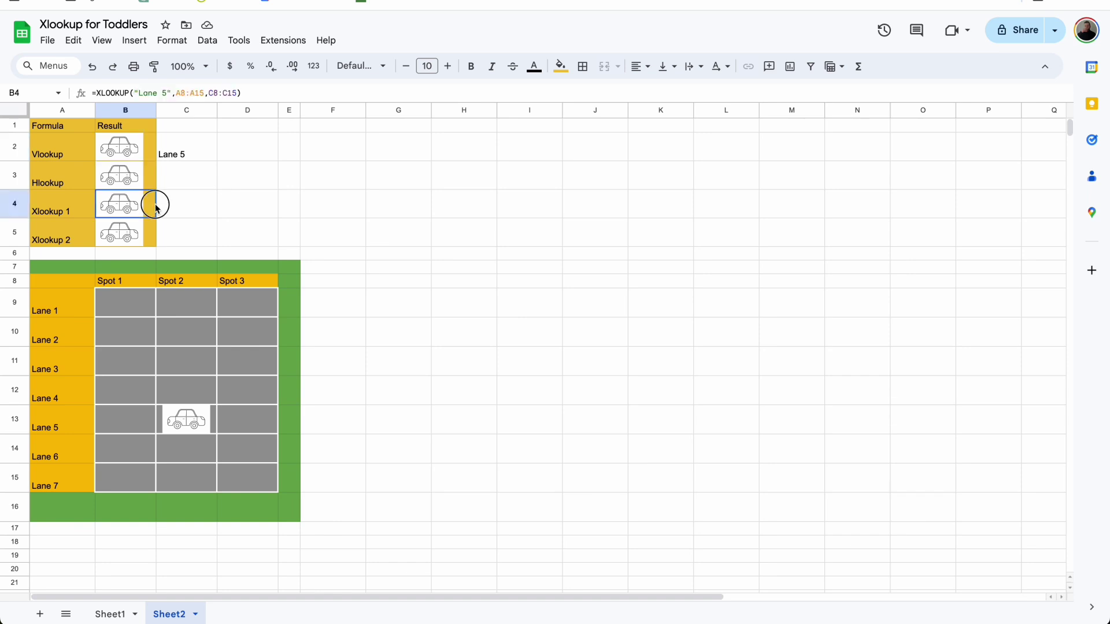
left_click_drag(151, 169, 149, 154)
left_click_drag(154, 199, 153, 232)
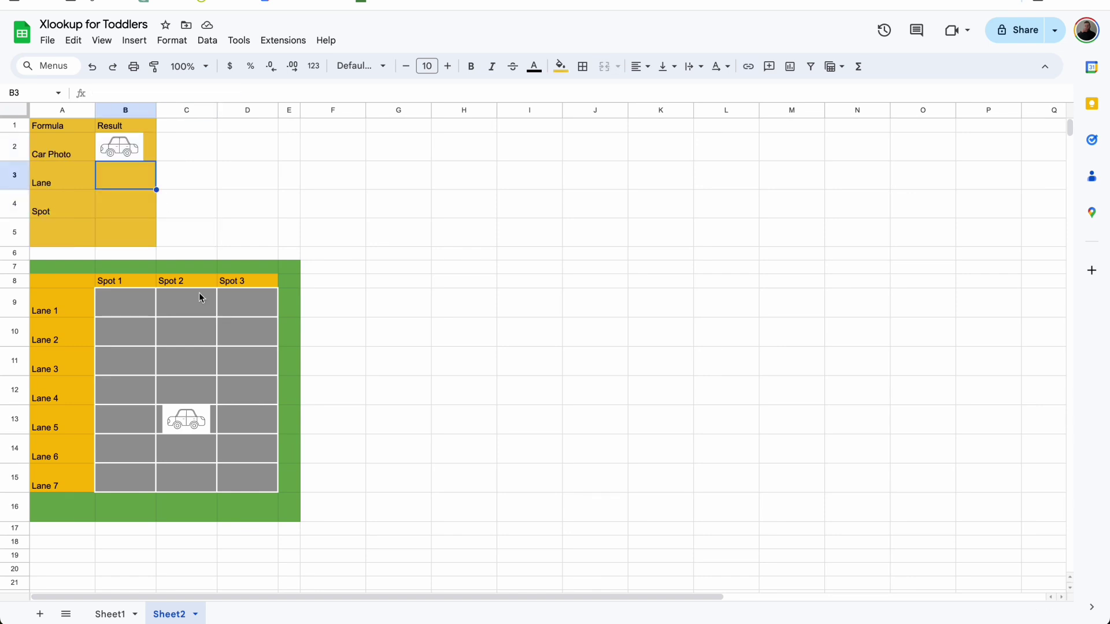
Enter an XLOOKUP in cell B3 for the car photo in B2, with lookup range C8:C15 and result range A8:A15.
left_click(75, 175)
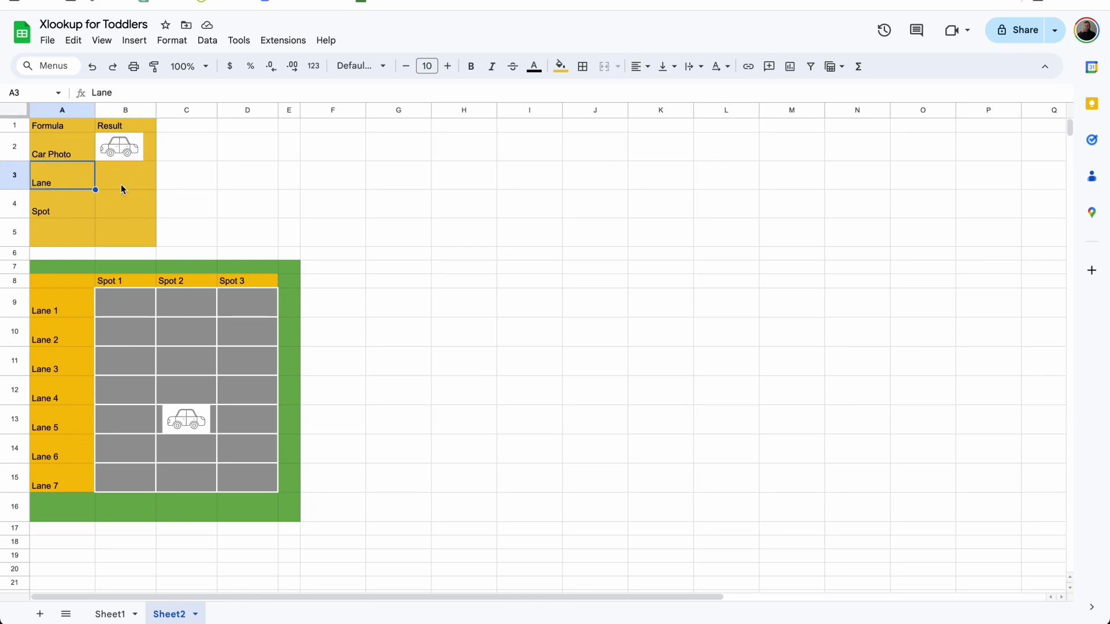
left_click(57, 209)
left_click(137, 179)
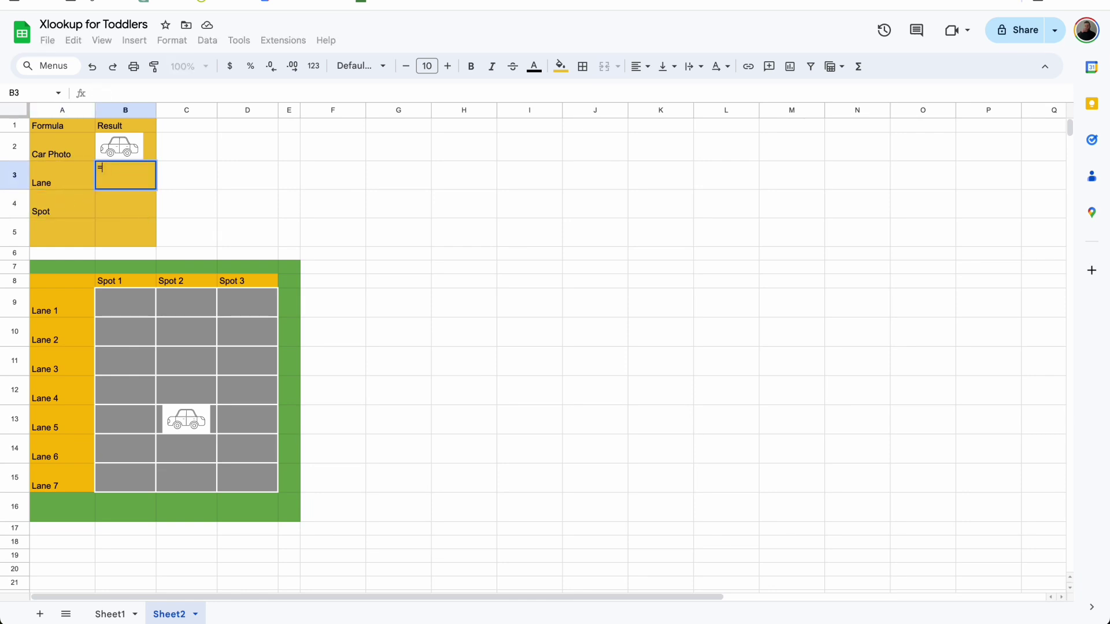
type("=c")
key("BackSpace")
type("xloo")
left_click(143, 195)
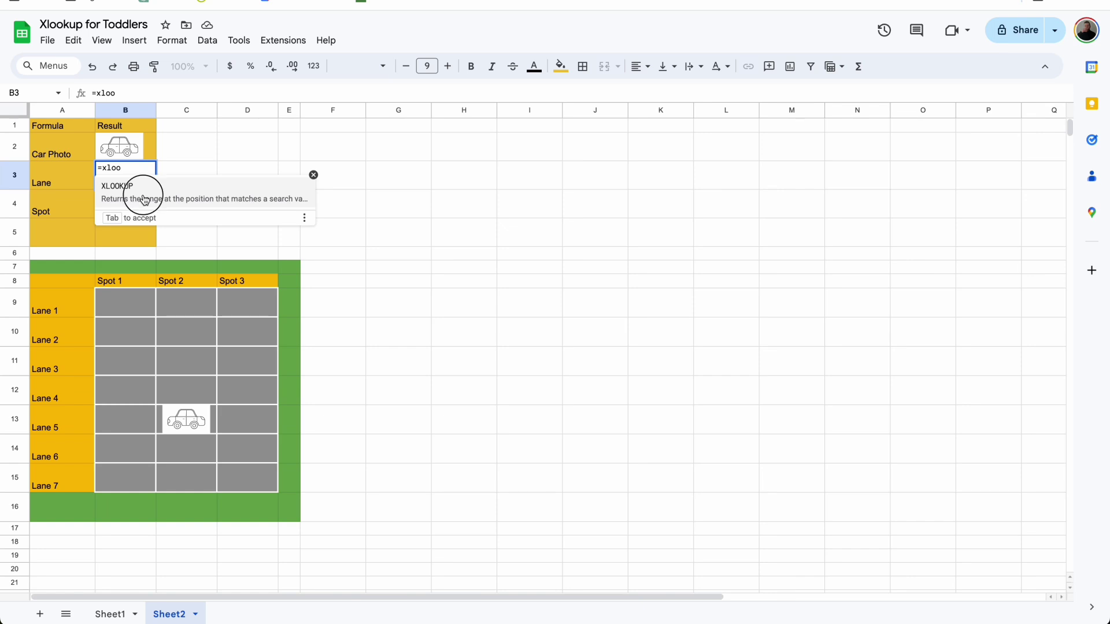
left_click(150, 155)
type(",")
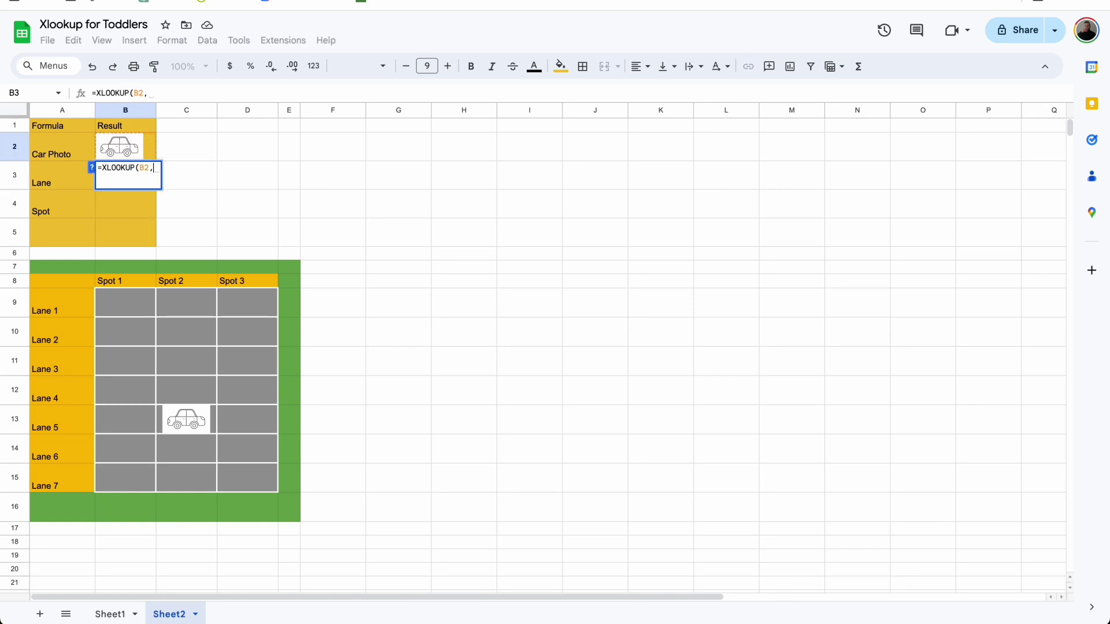
left_click(175, 284)
left_click_drag(166, 441, 178, 493)
type(",")
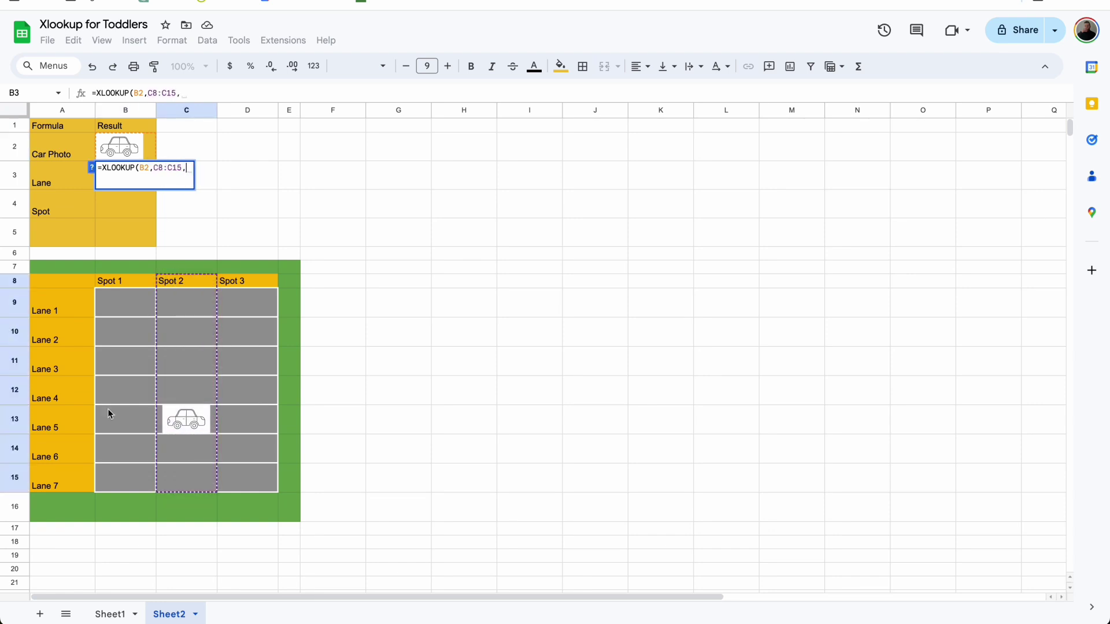
left_click_drag(52, 276, 66, 487)
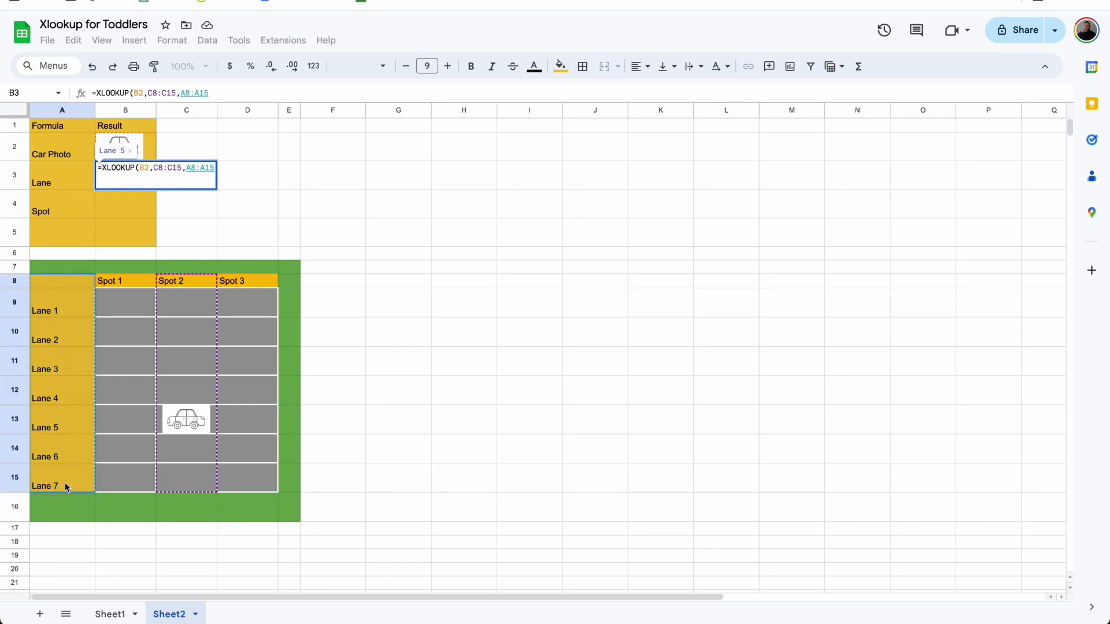
key("Return")
Enter an XLOOKUP in cell B4 for the car photo in B2, with lookup range A13:E13 and result range A8:E8.
left_click(133, 230)
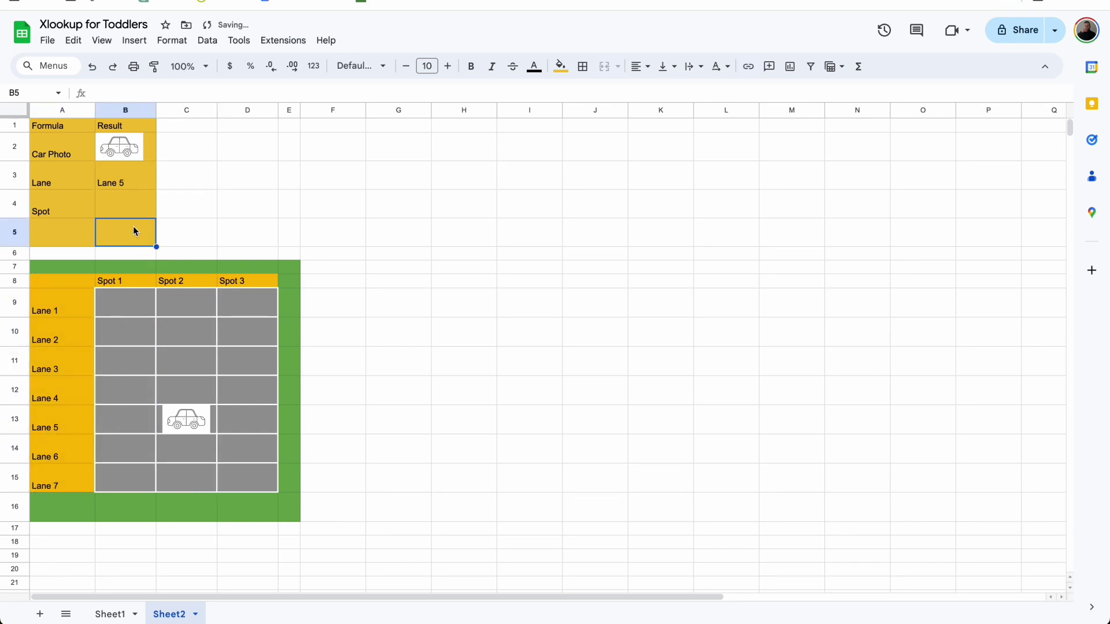
key("Up")
type("=xlook")
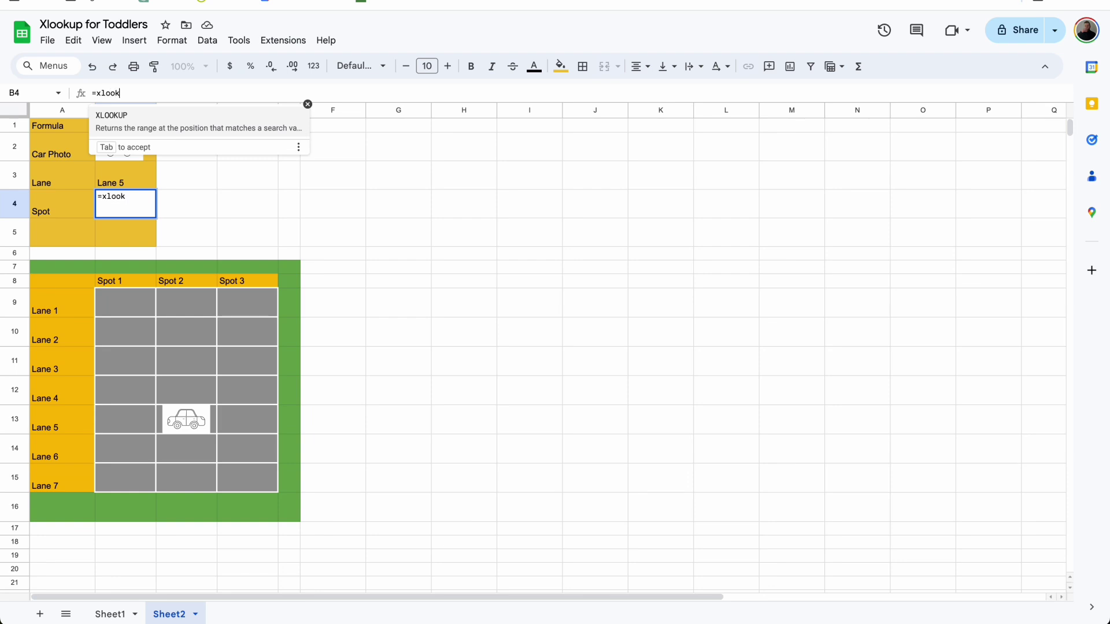
key("Tab")
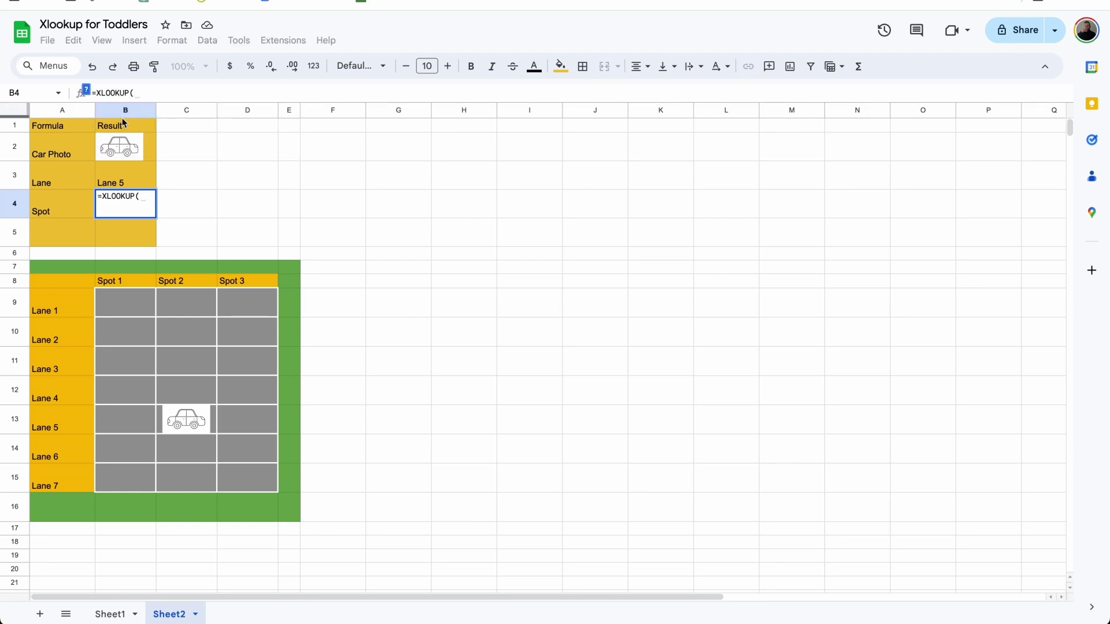
left_click(134, 150)
type(",")
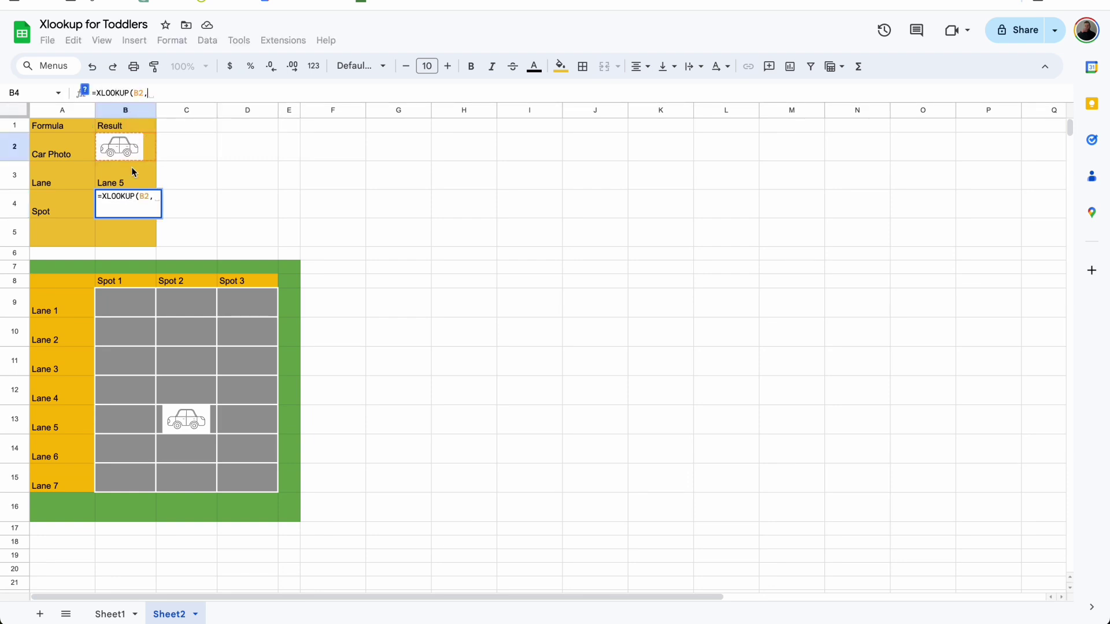
left_click_drag(65, 422, 297, 426)
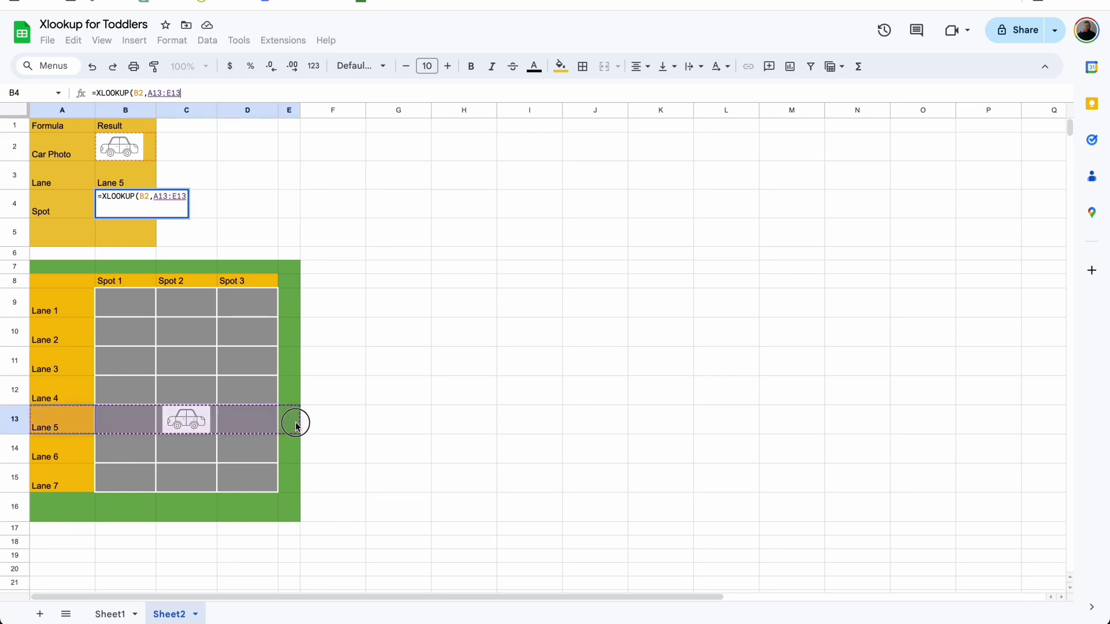
type(",")
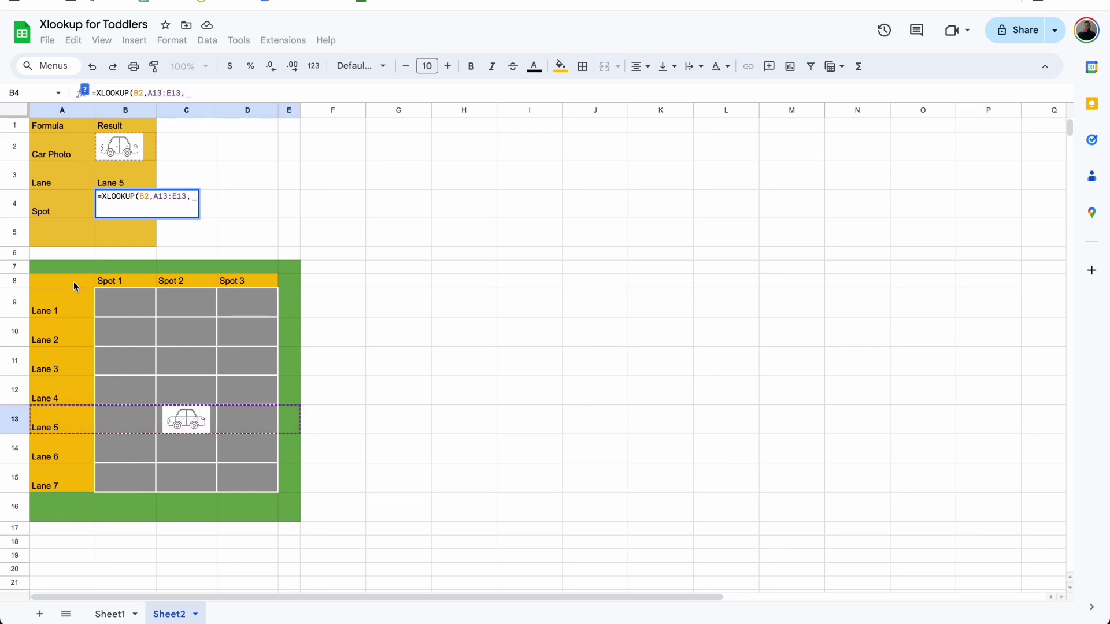
left_click_drag(76, 287, 296, 287)
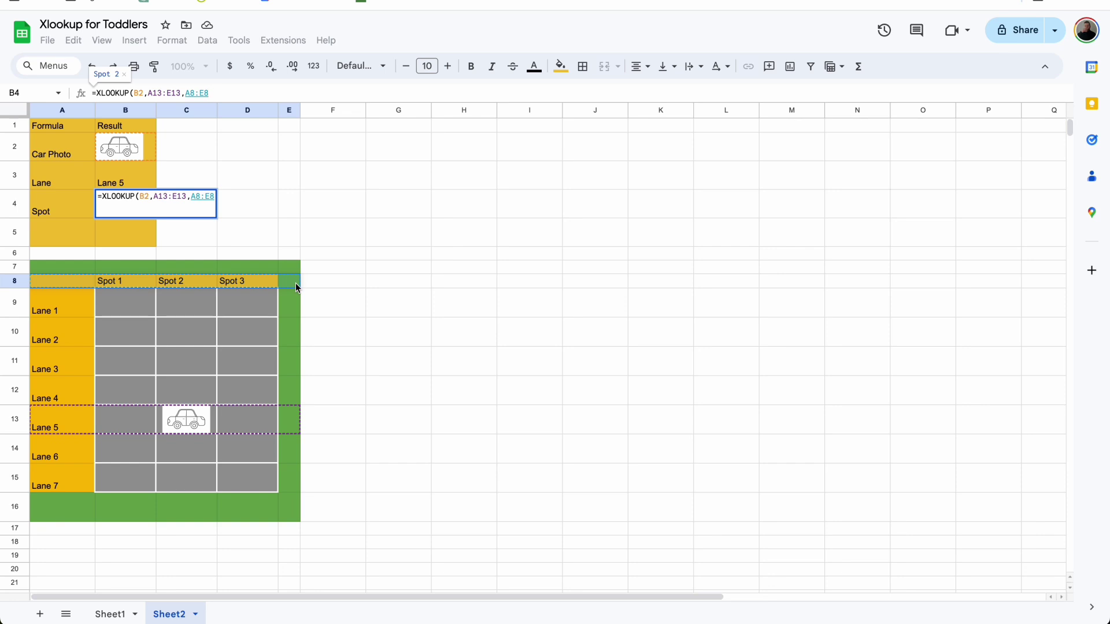
key("Return")
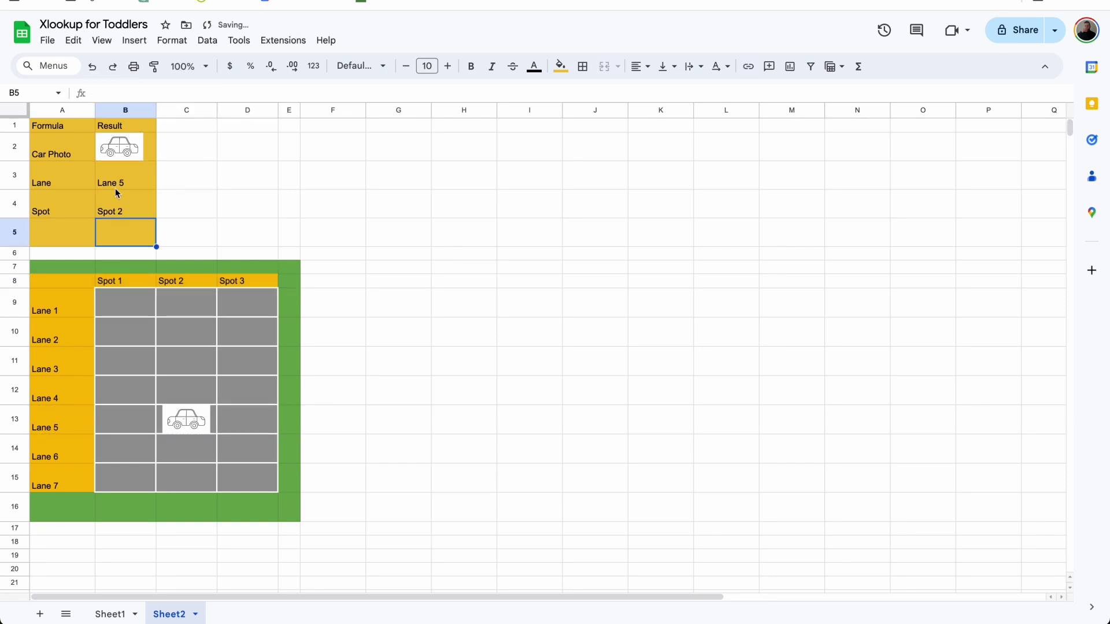